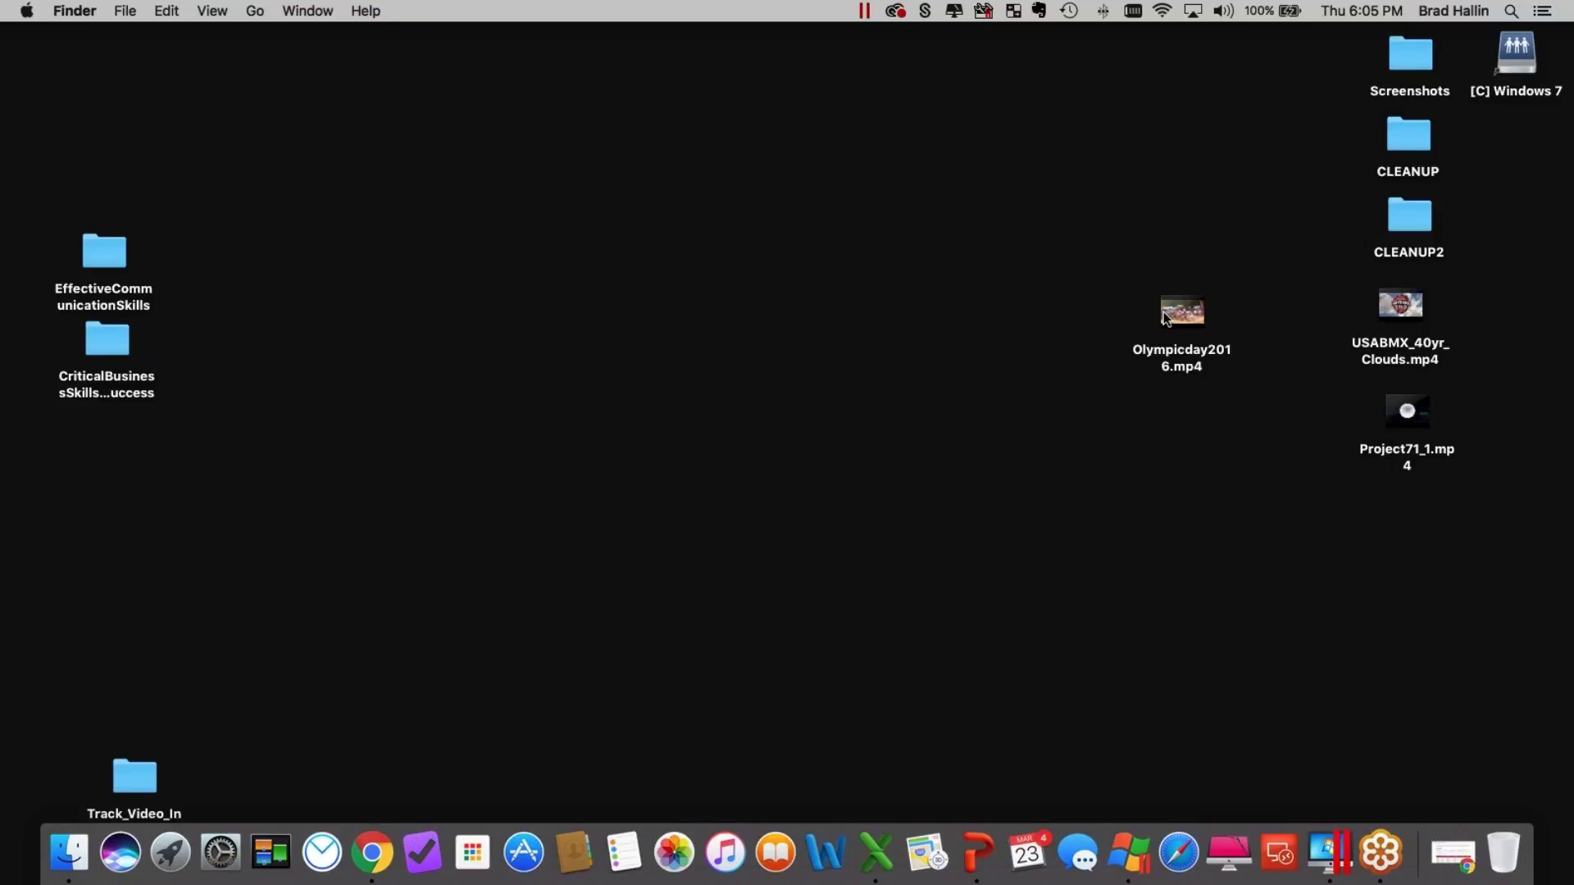
# Step: Open Cedar_logo_reveal.mp4 from the Track_Video_Intros folder in QuickTime Player, play it, and close the player and folder
pyautogui.doubleClick(146, 774)
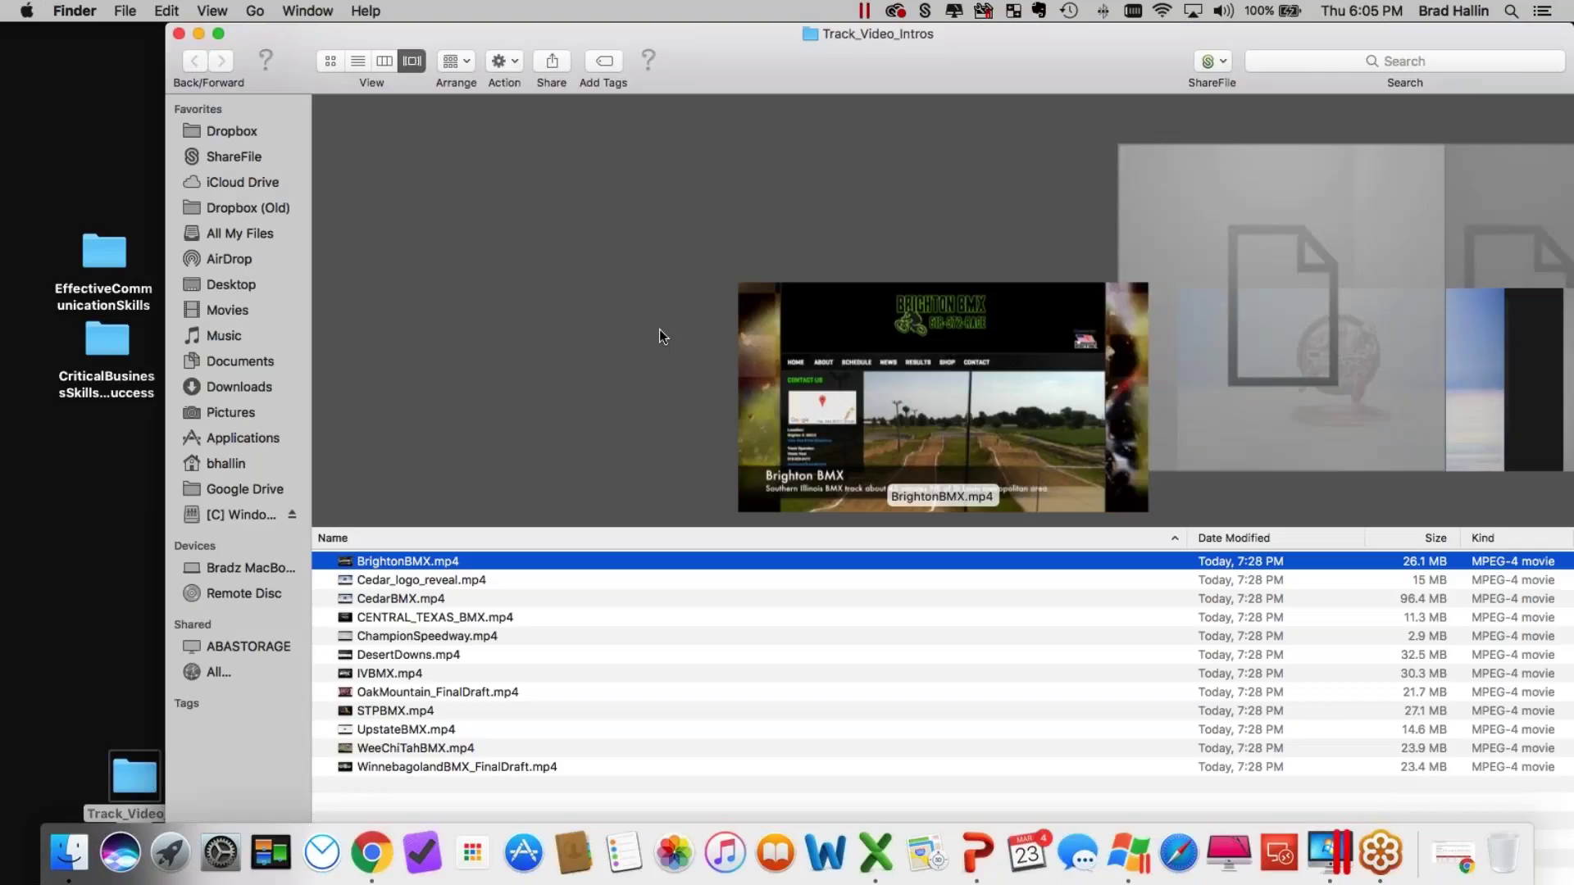
pyautogui.rightClick(379, 581)
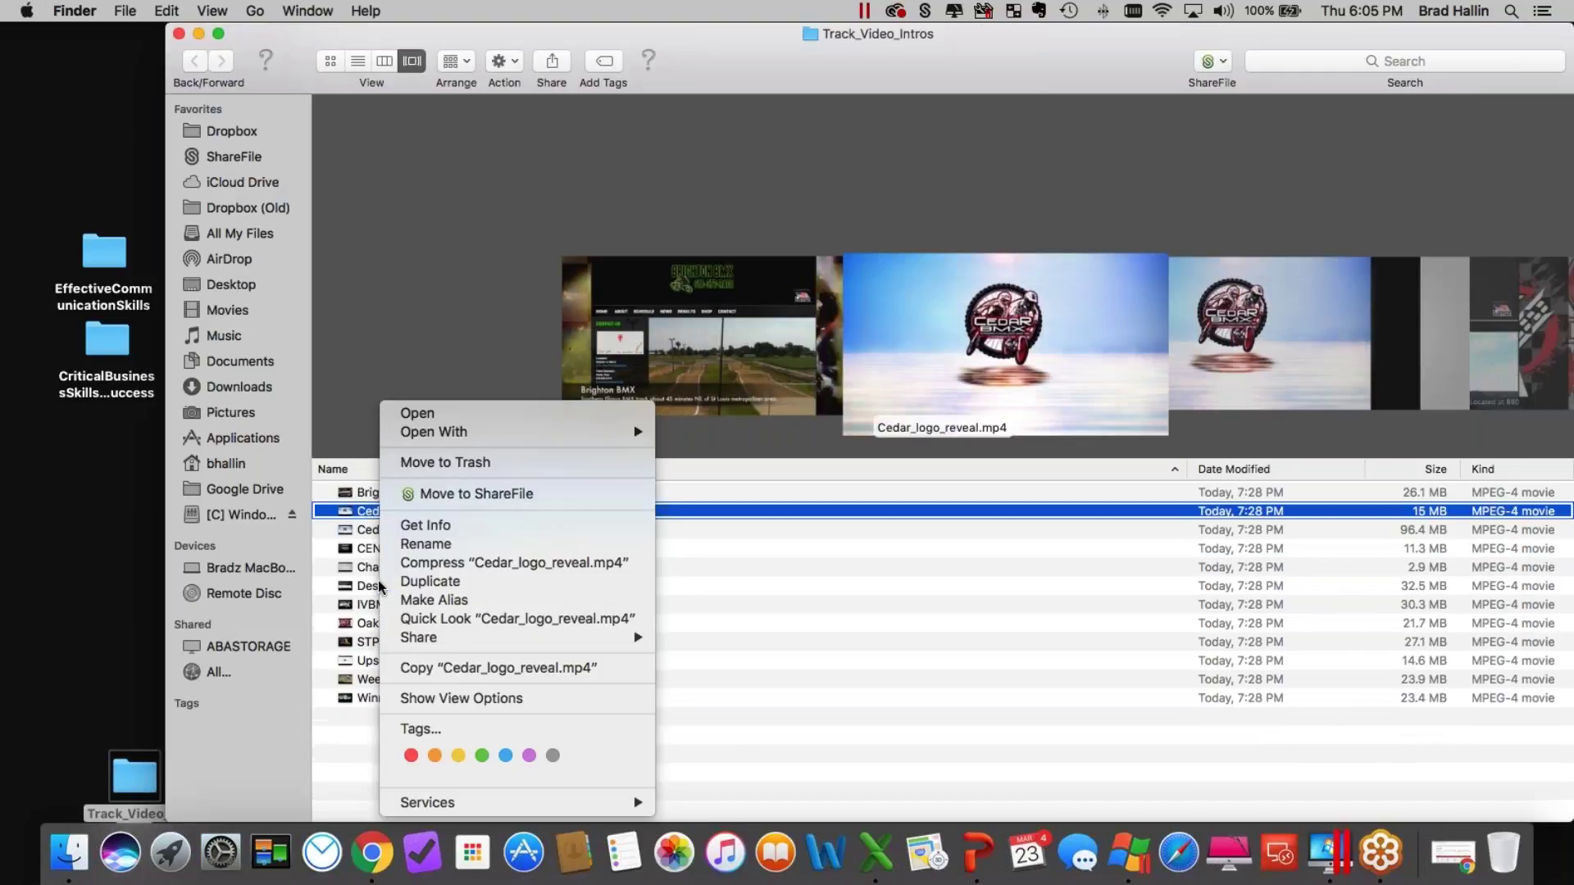
pyautogui.moveTo(472, 435)
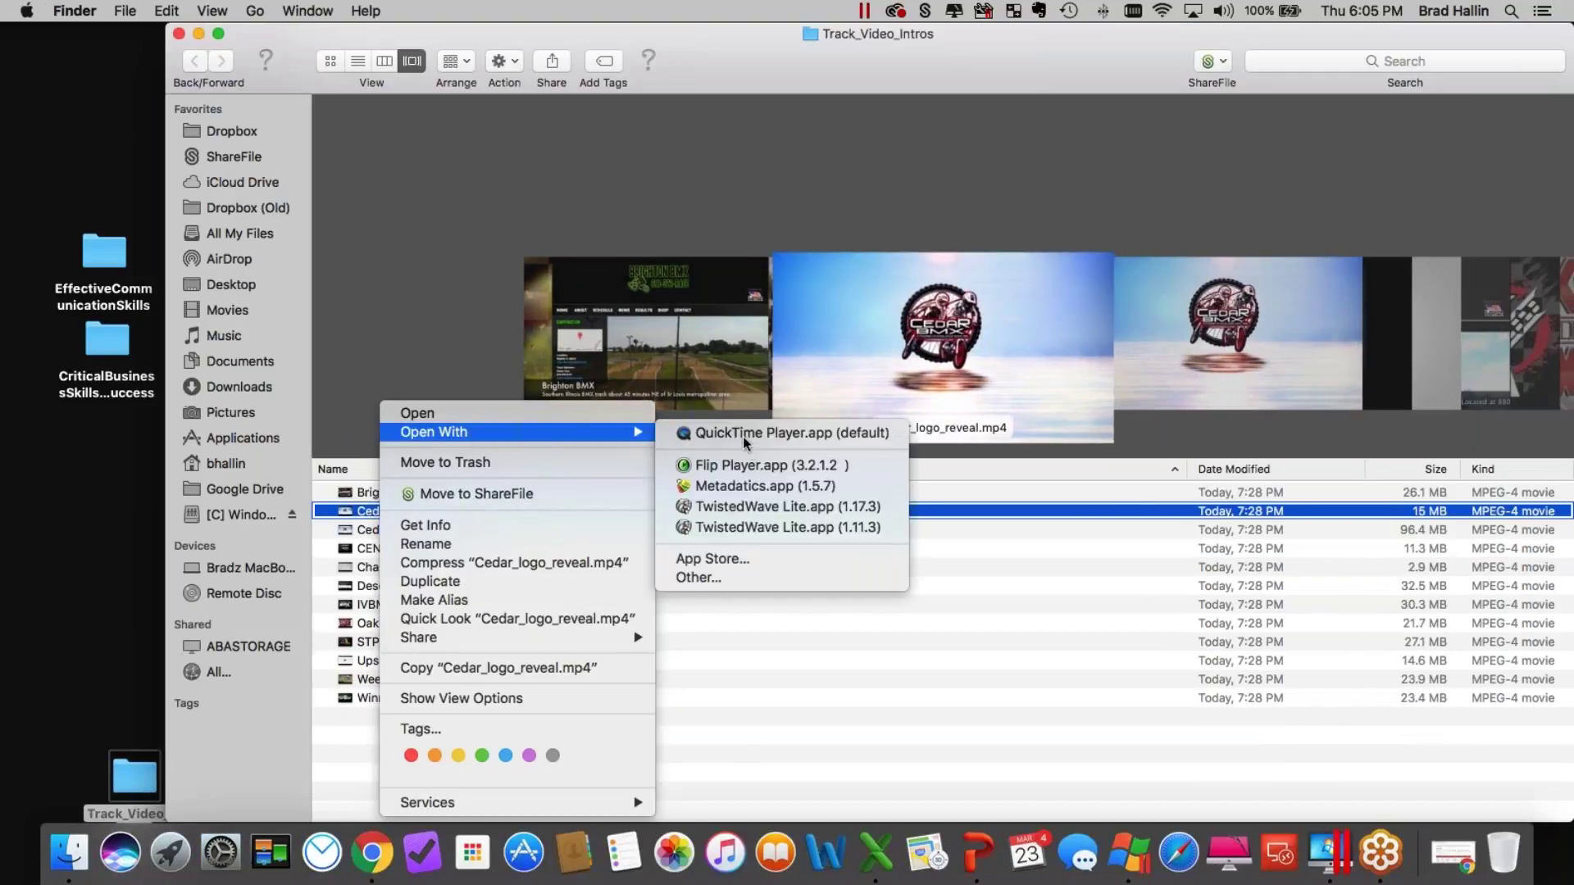
pyautogui.click(742, 434)
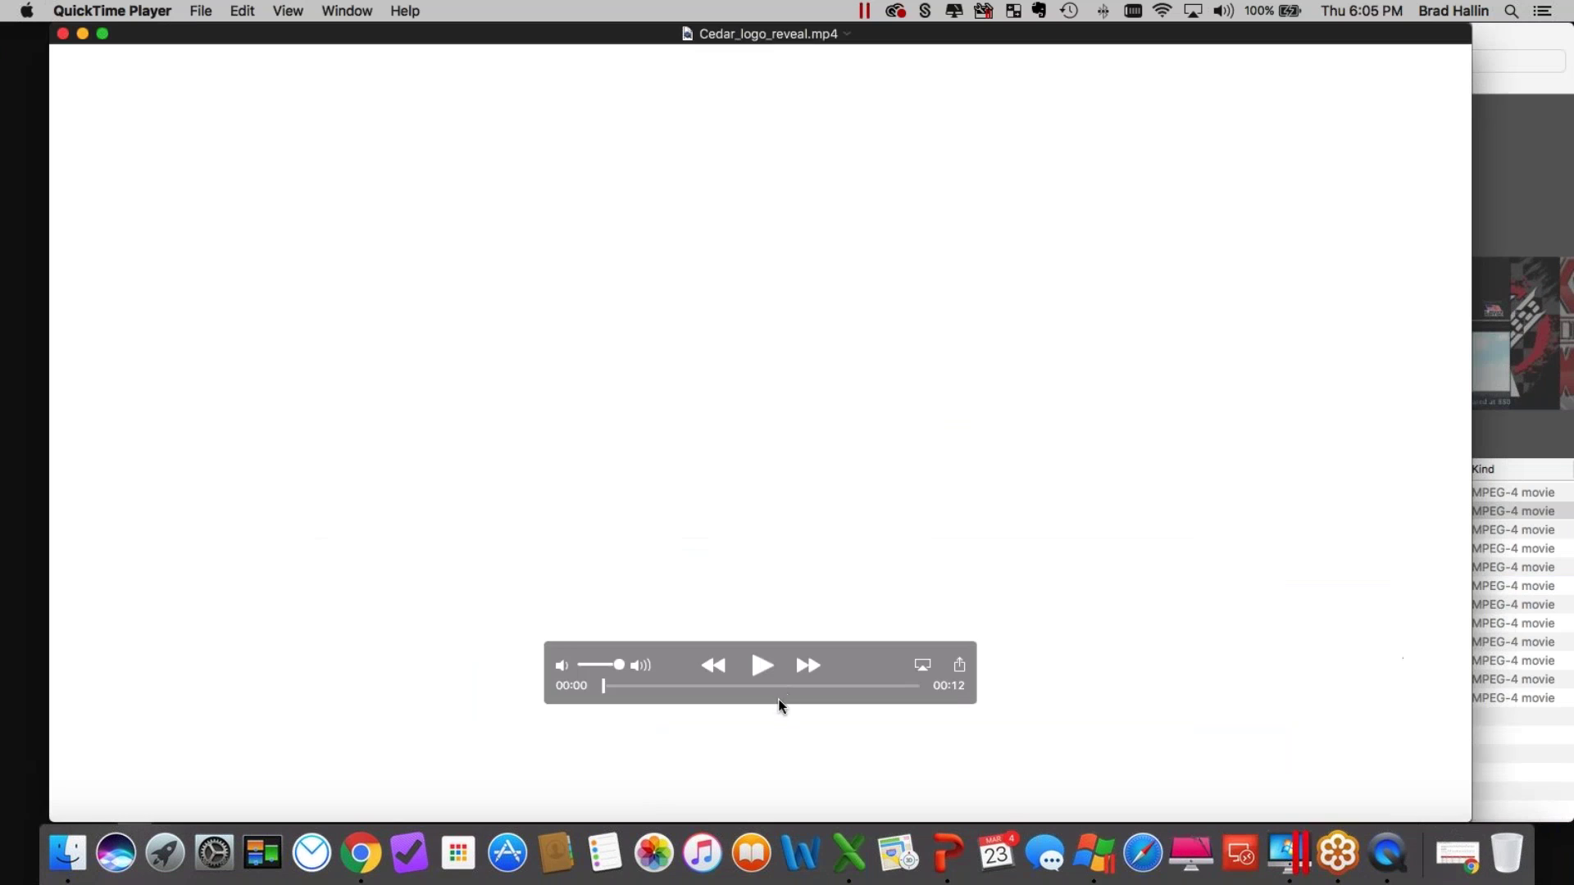
pyautogui.click(762, 665)
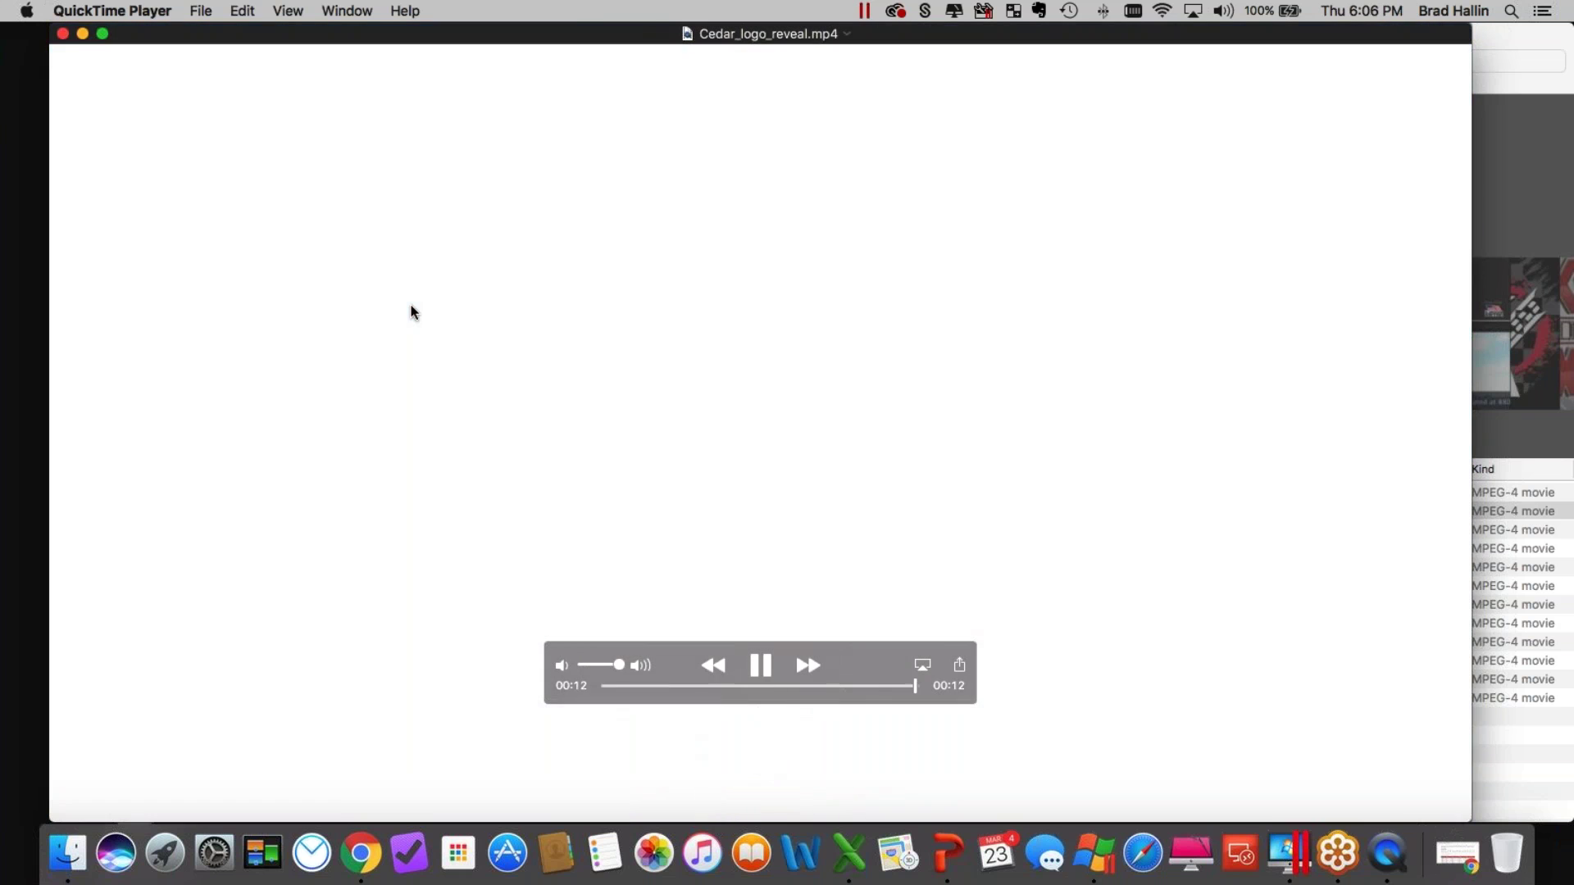
pyautogui.press('super+q')
pyautogui.click(179, 34)
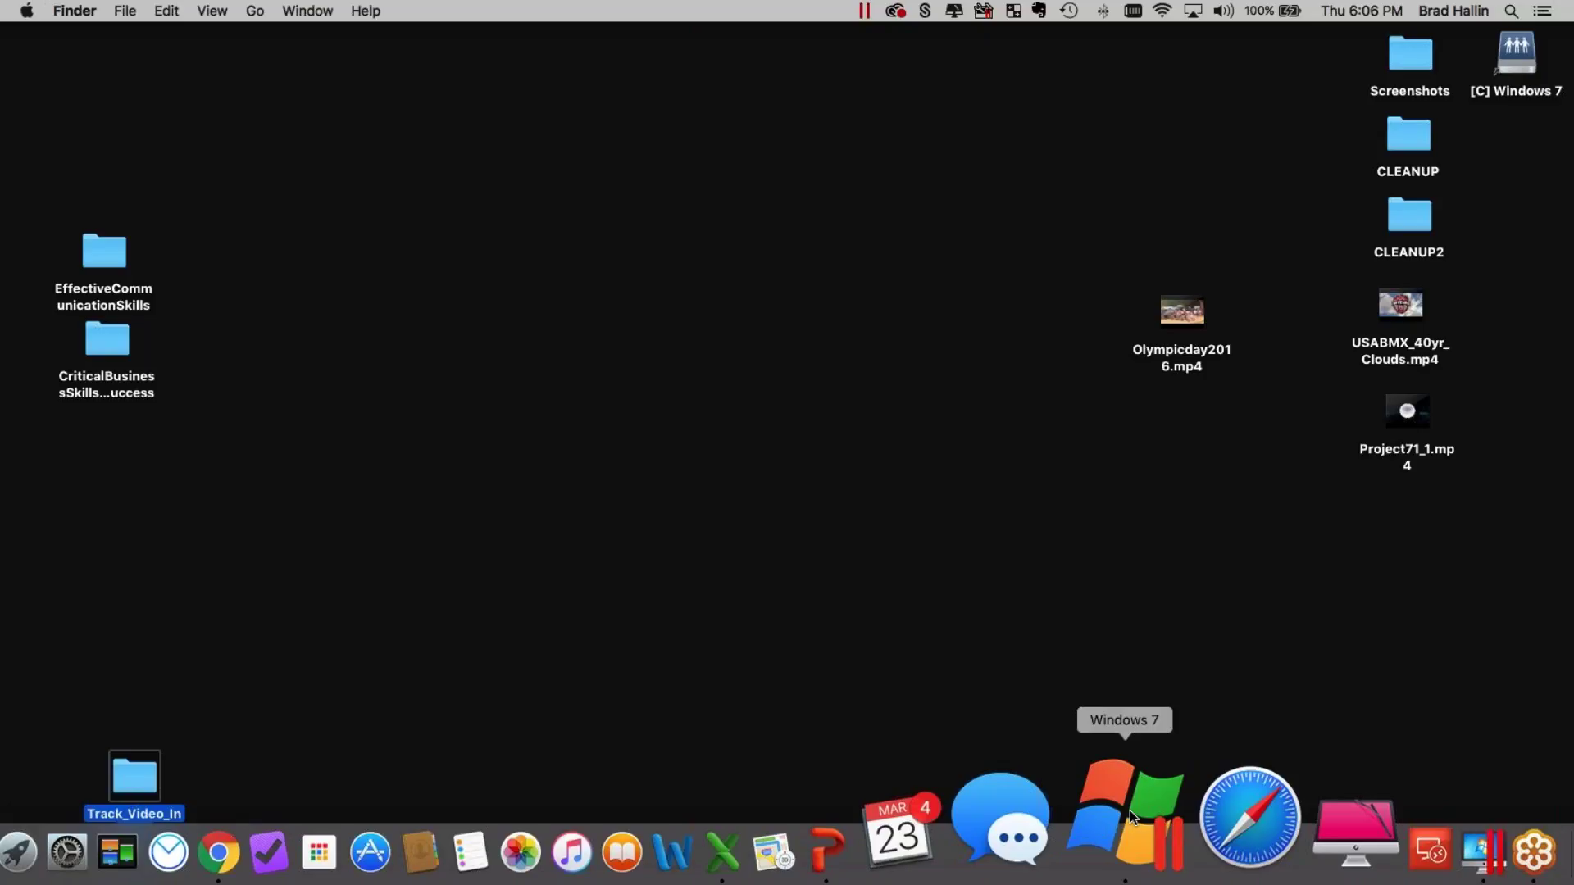
# Step: In SQL Server Management Studio on the Windows 7 machine, set the query's track number filter to 1623 and execute it
pyautogui.click(1130, 810)
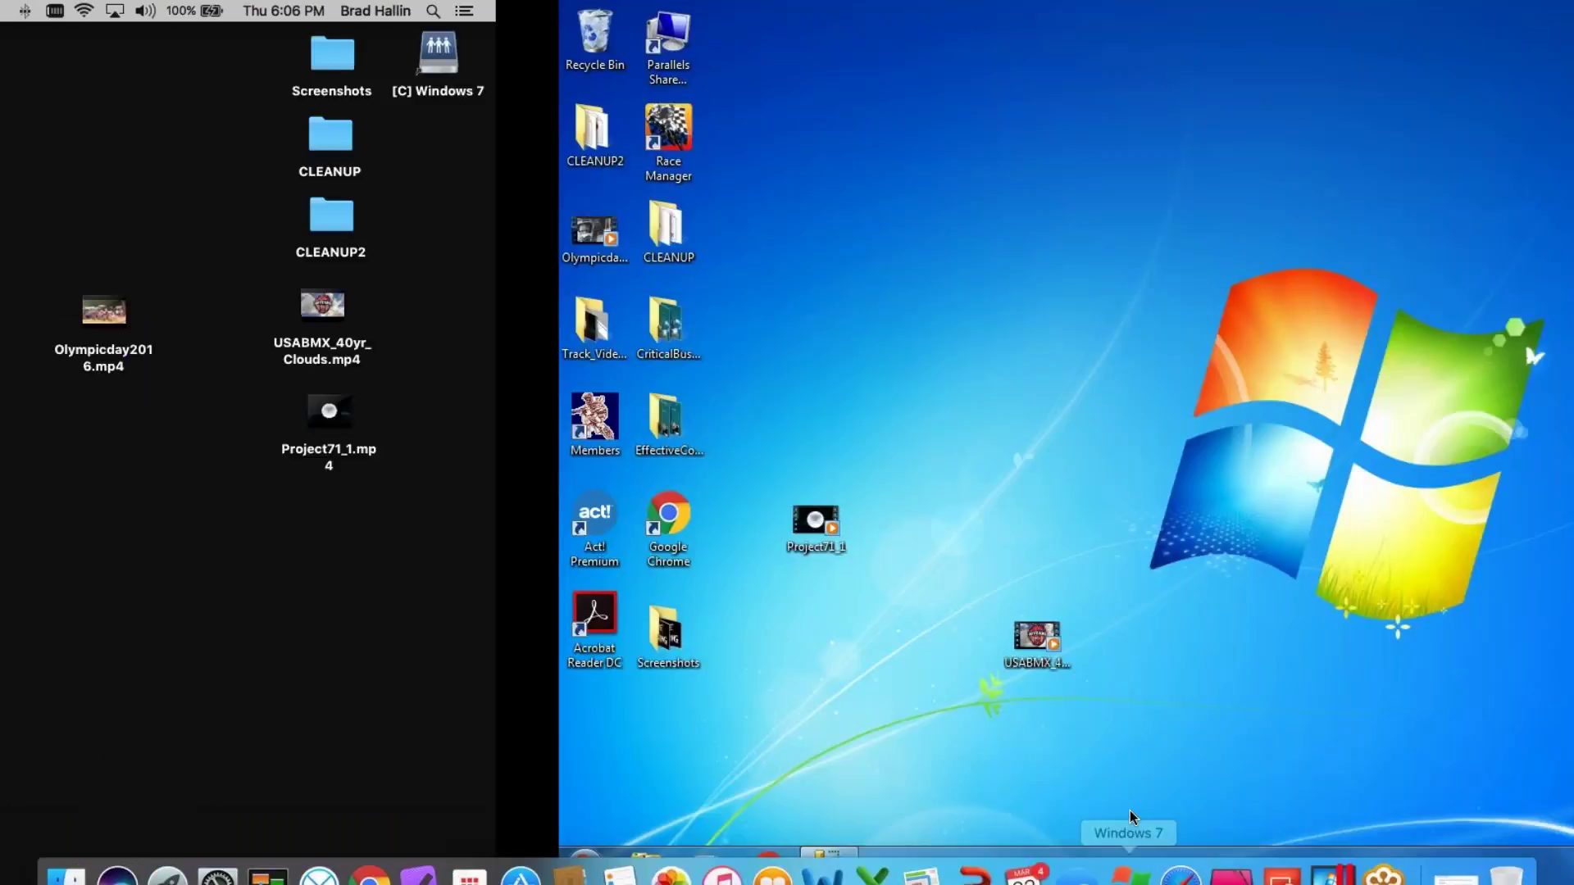
pyautogui.click(270, 865)
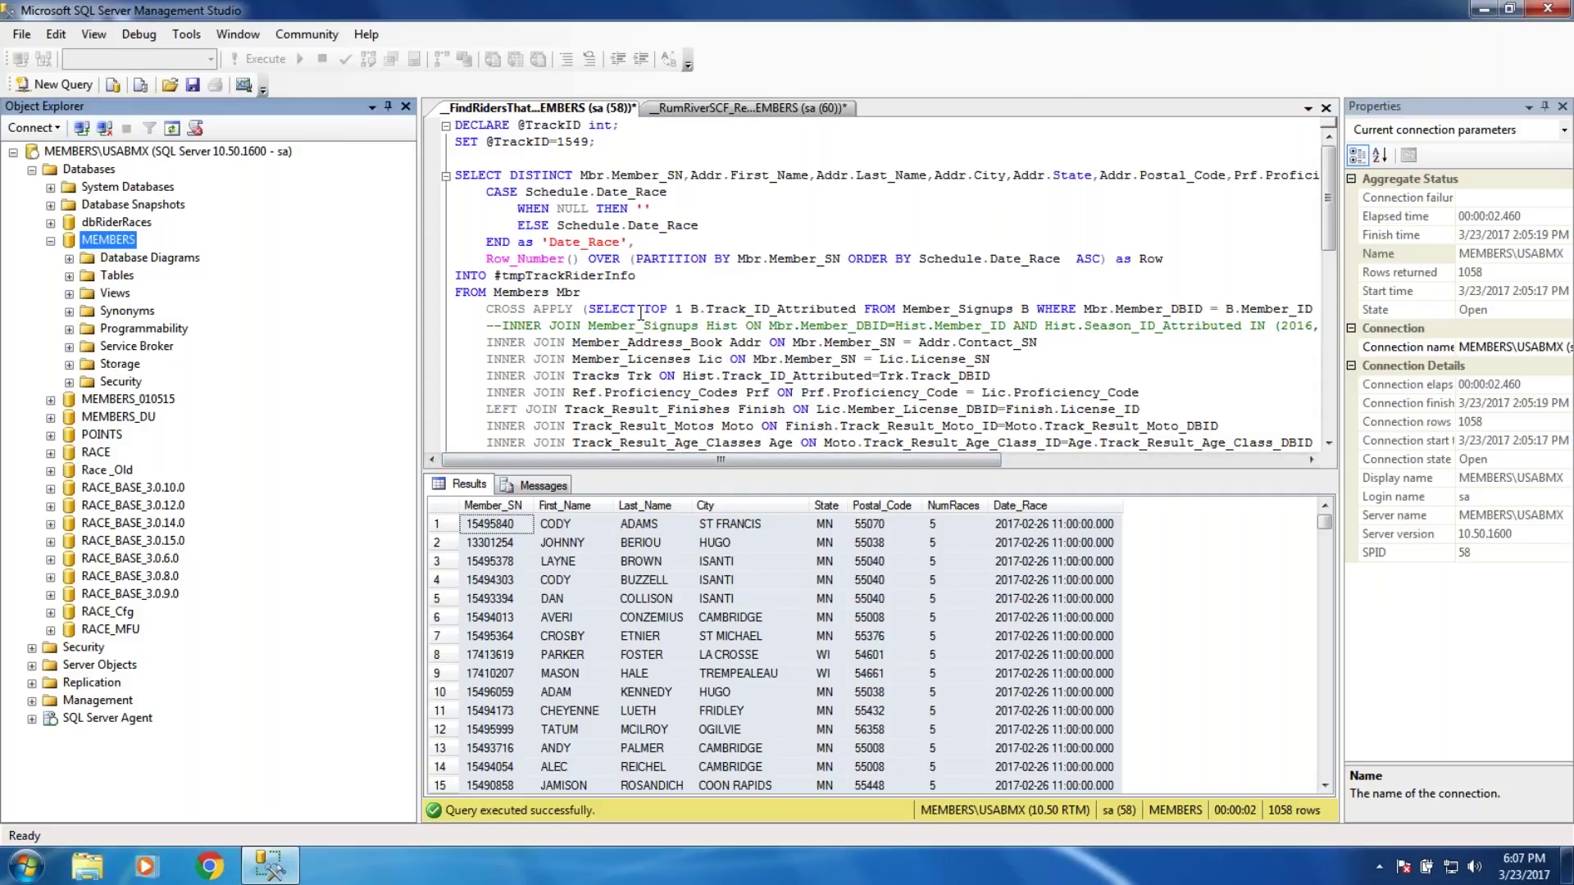
pyautogui.moveTo(1326, 207); pyautogui.dragTo(1325, 262)
pyautogui.doubleClick(652, 376)
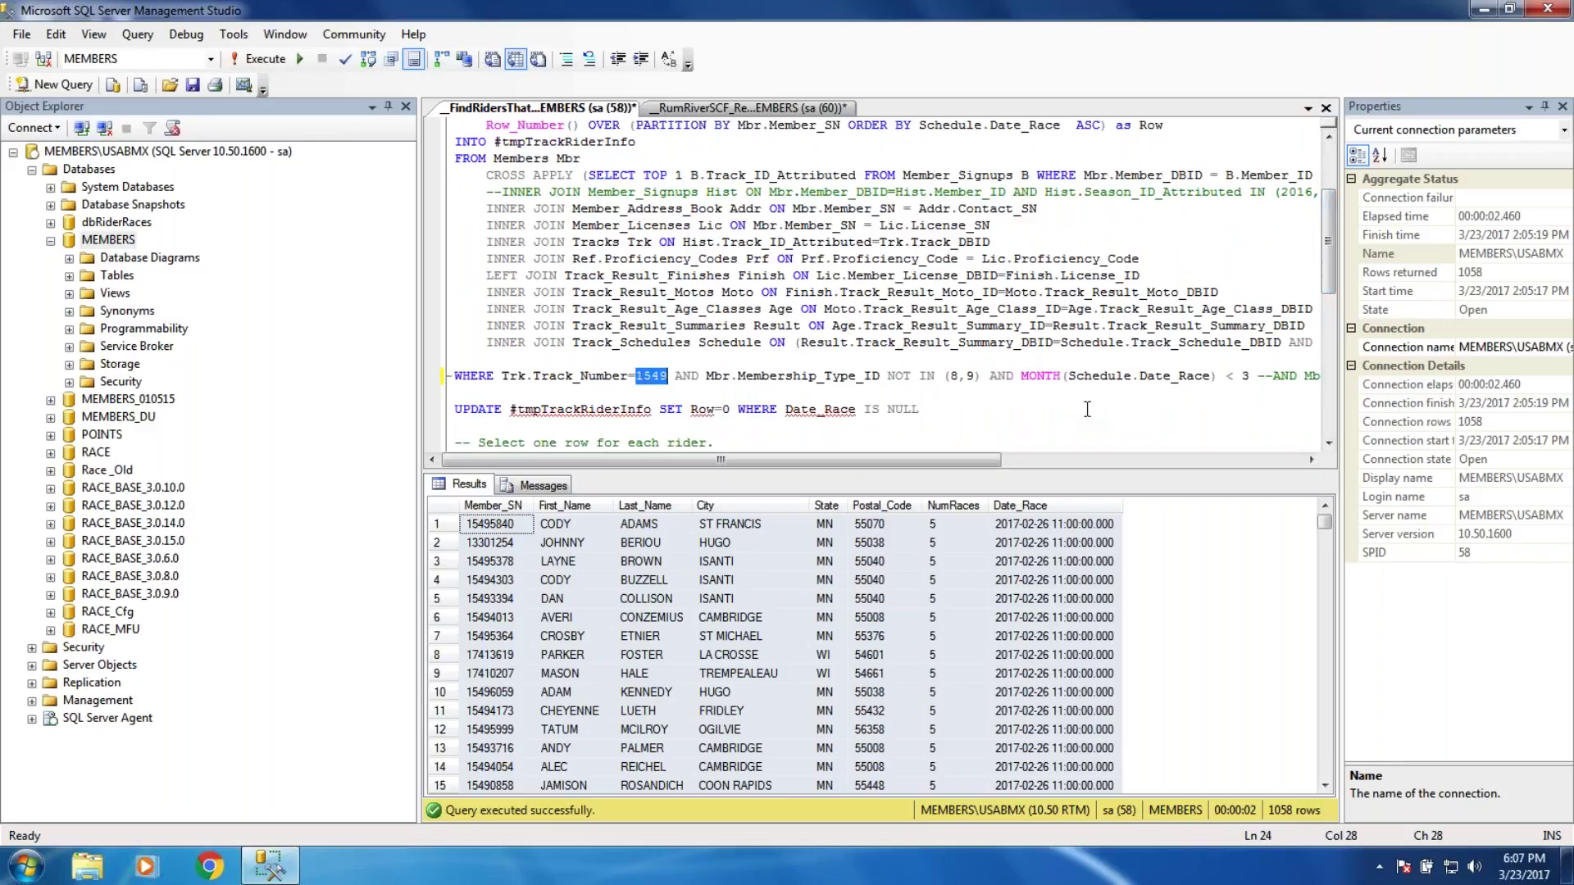
pyautogui.write('1623')
pyautogui.click(256, 61)
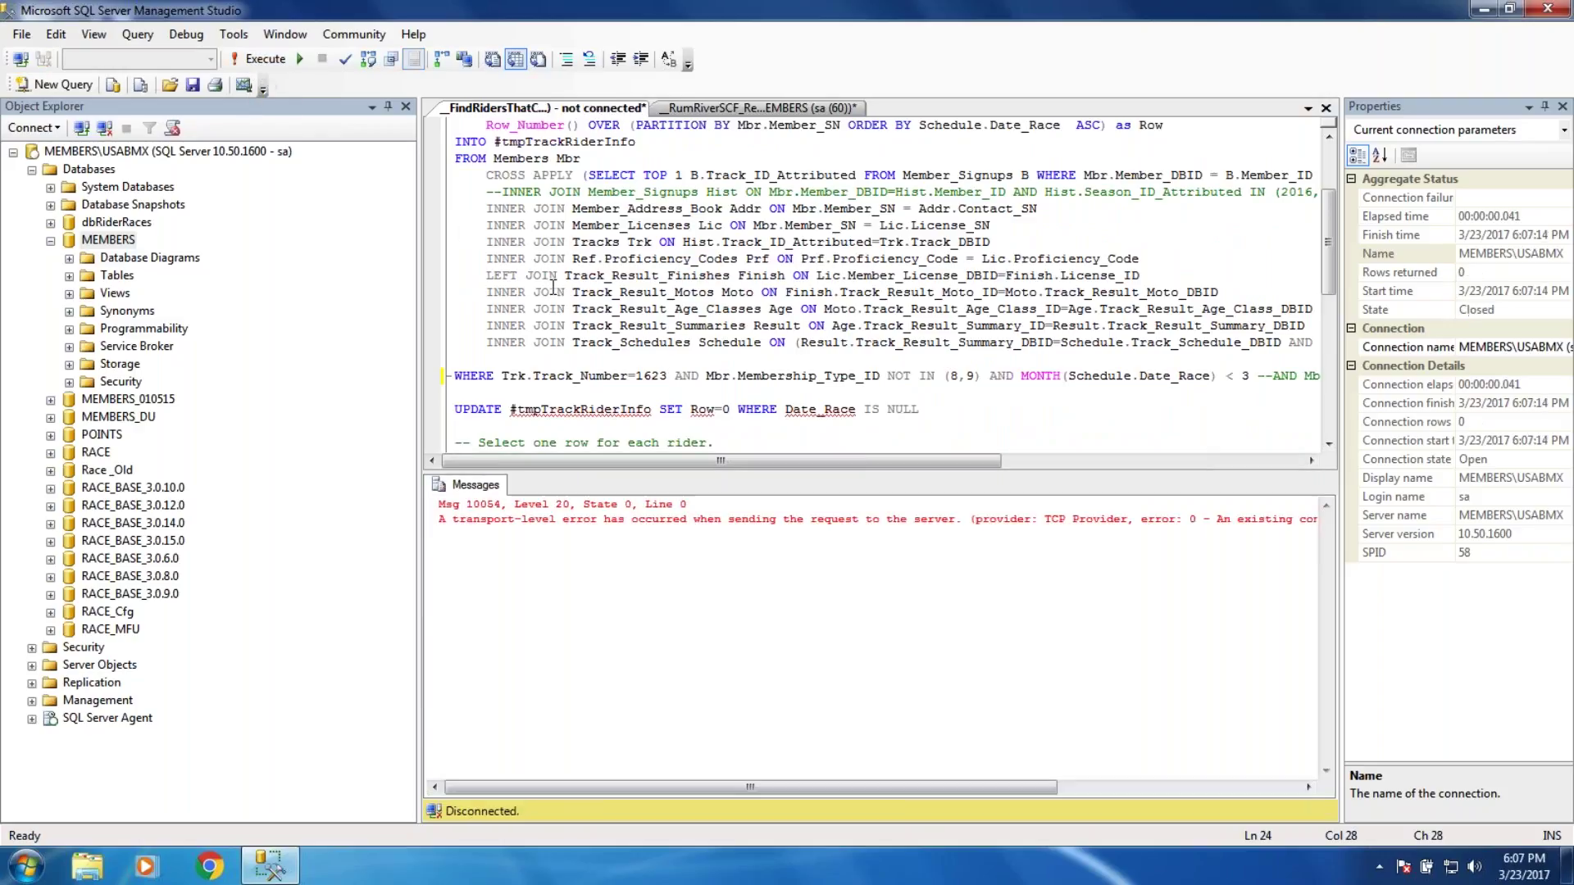
pyautogui.click(256, 59)
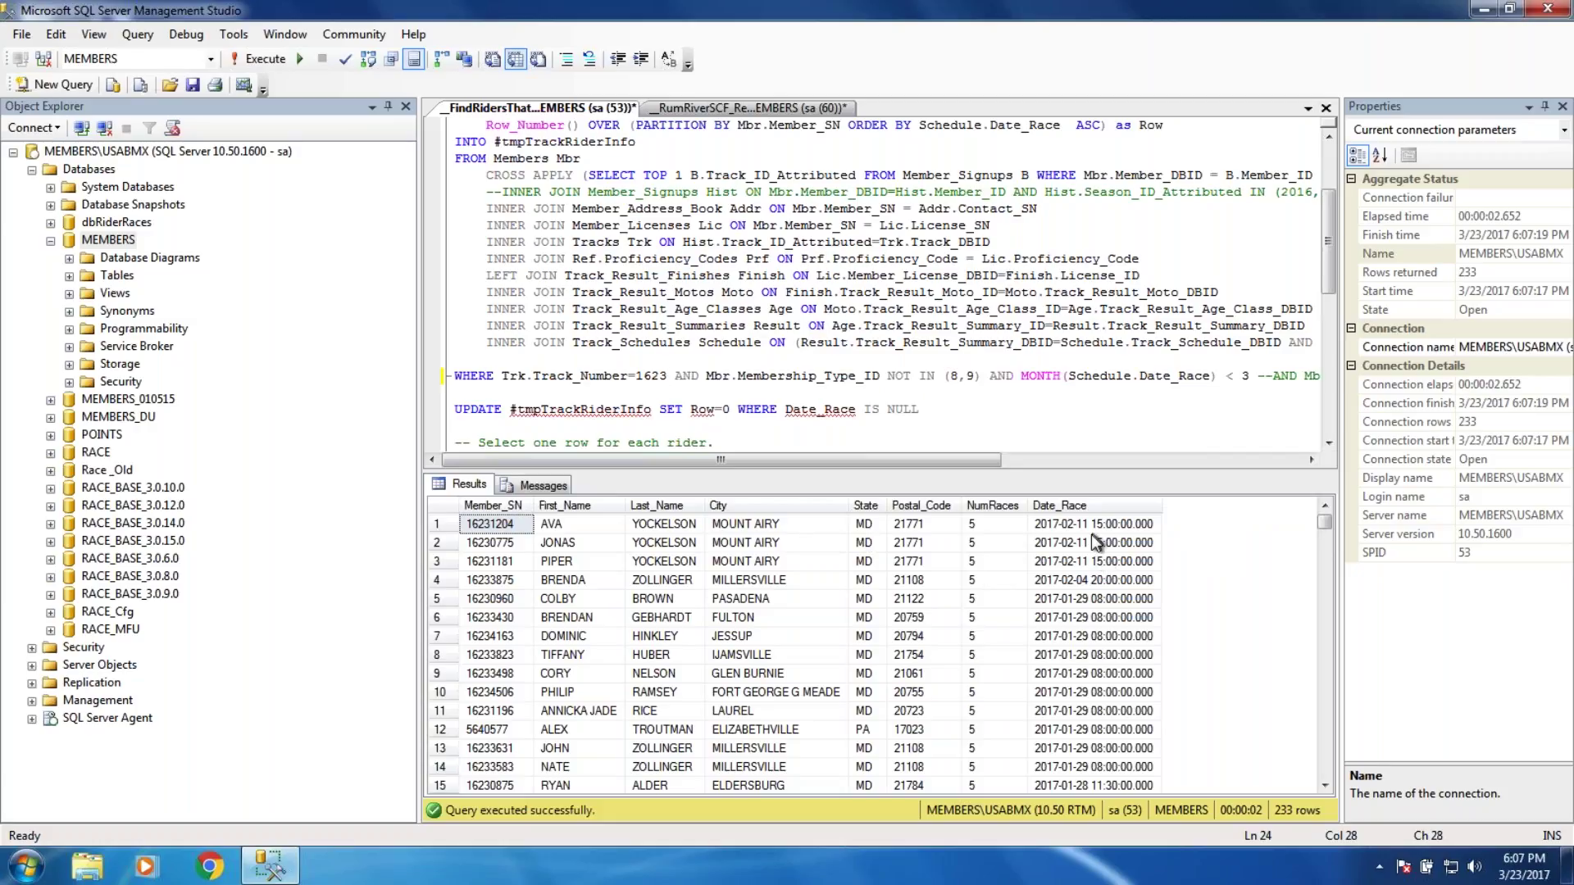
# Step: Examine the riders with five races in the query results by highlighting their rows, and minimize SQL Server Management Studio
pyautogui.moveTo(1325, 525)
pyautogui.mouseDown()
pyautogui.moveTo(1325, 582)
pyautogui.moveTo(1321, 541)
pyautogui.mouseUp()
pyautogui.moveTo(1090, 693); pyautogui.dragTo(494, 538)
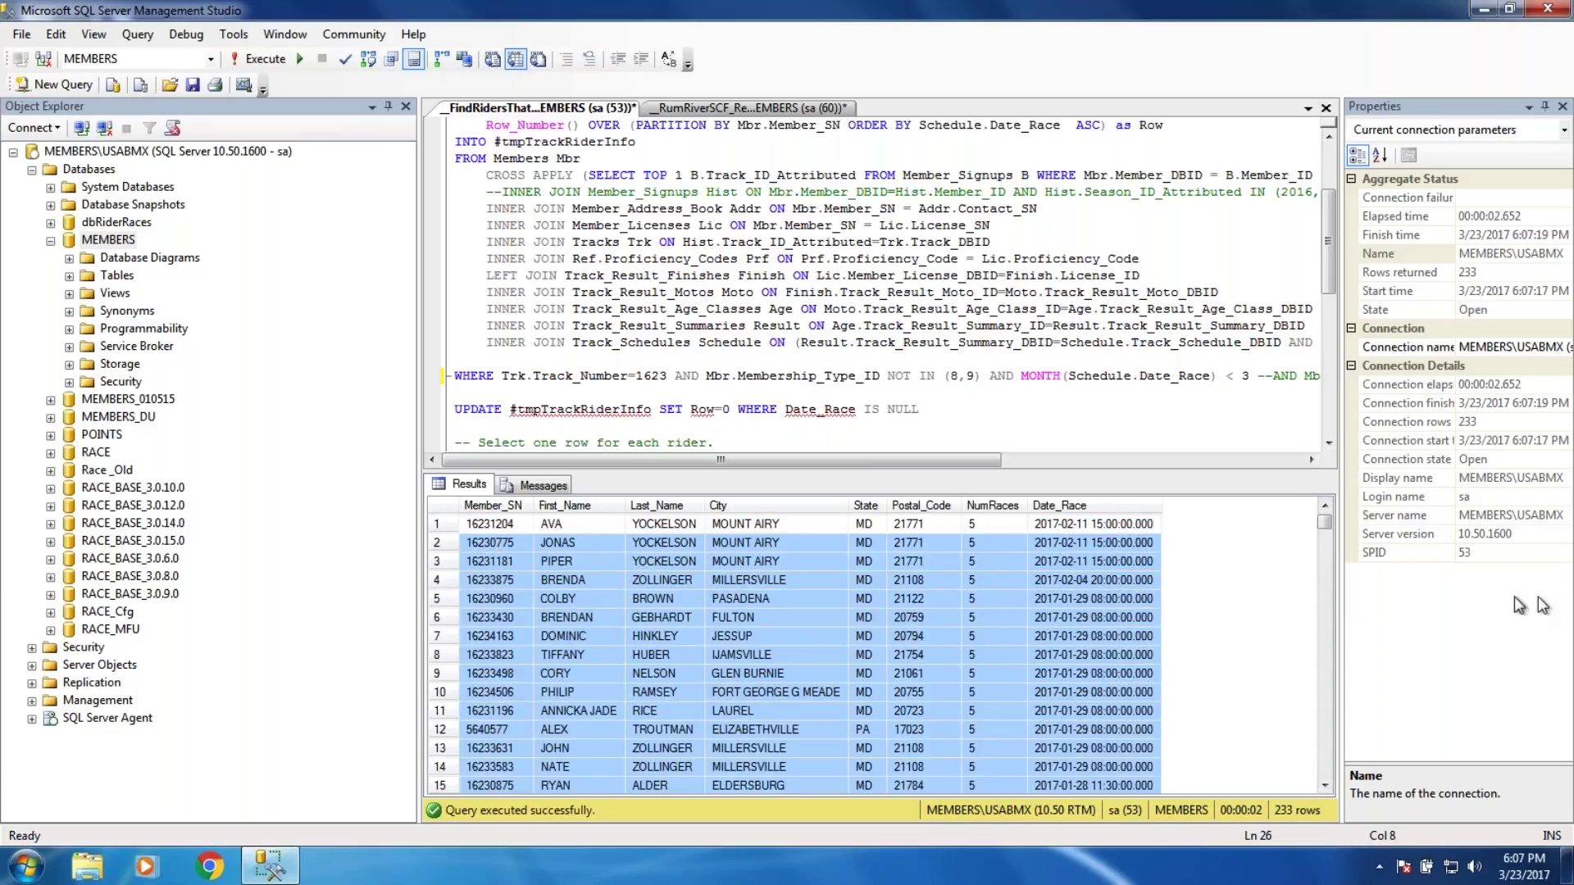
pyautogui.click(1325, 648)
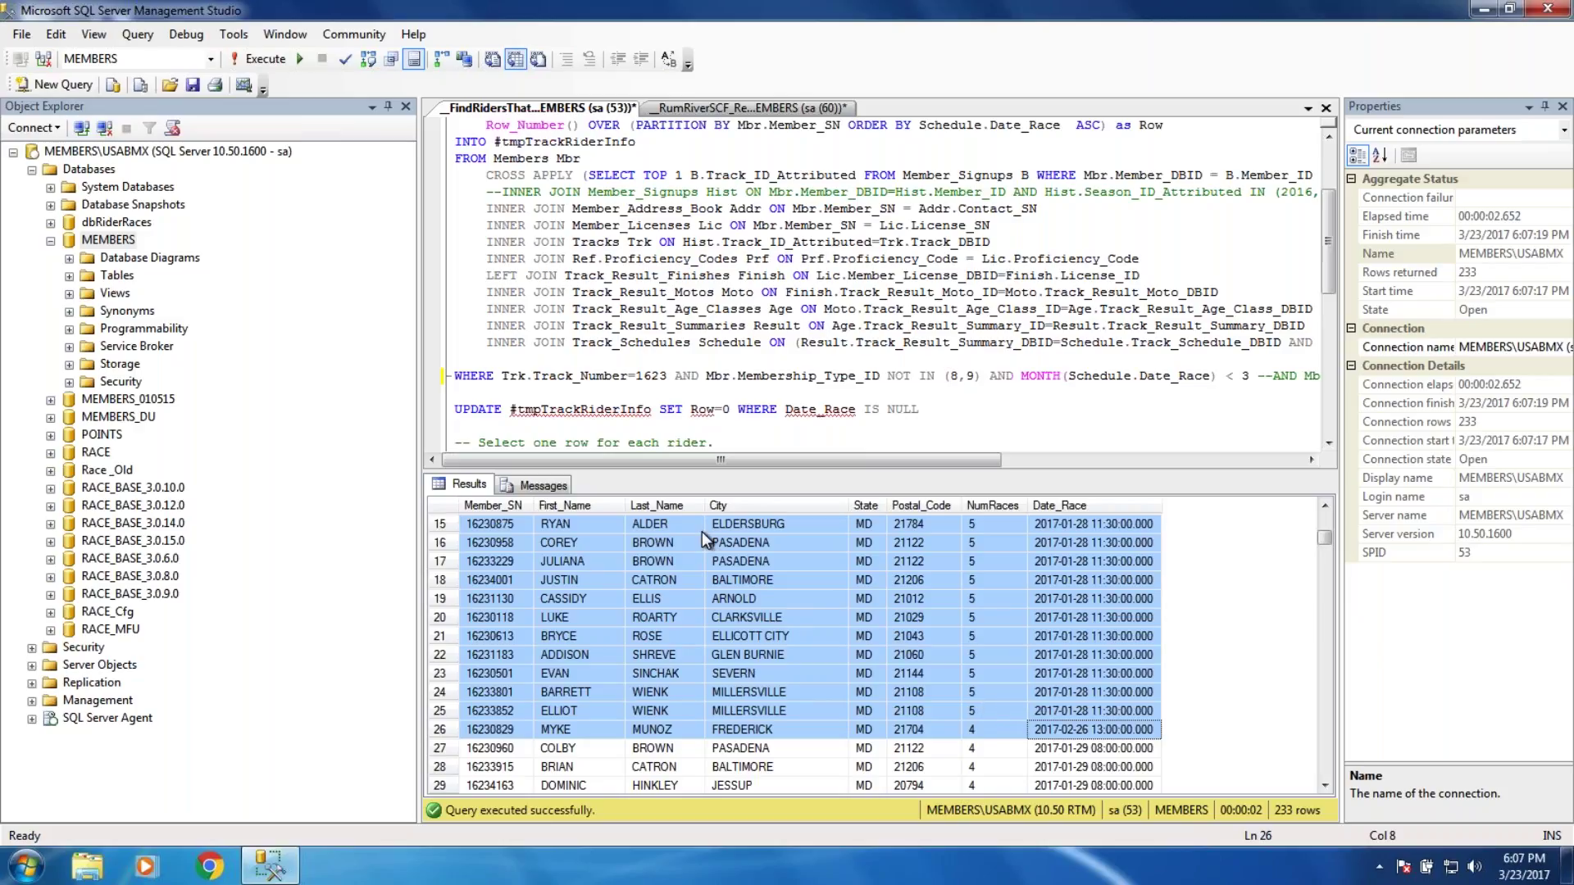
pyautogui.click(738, 410)
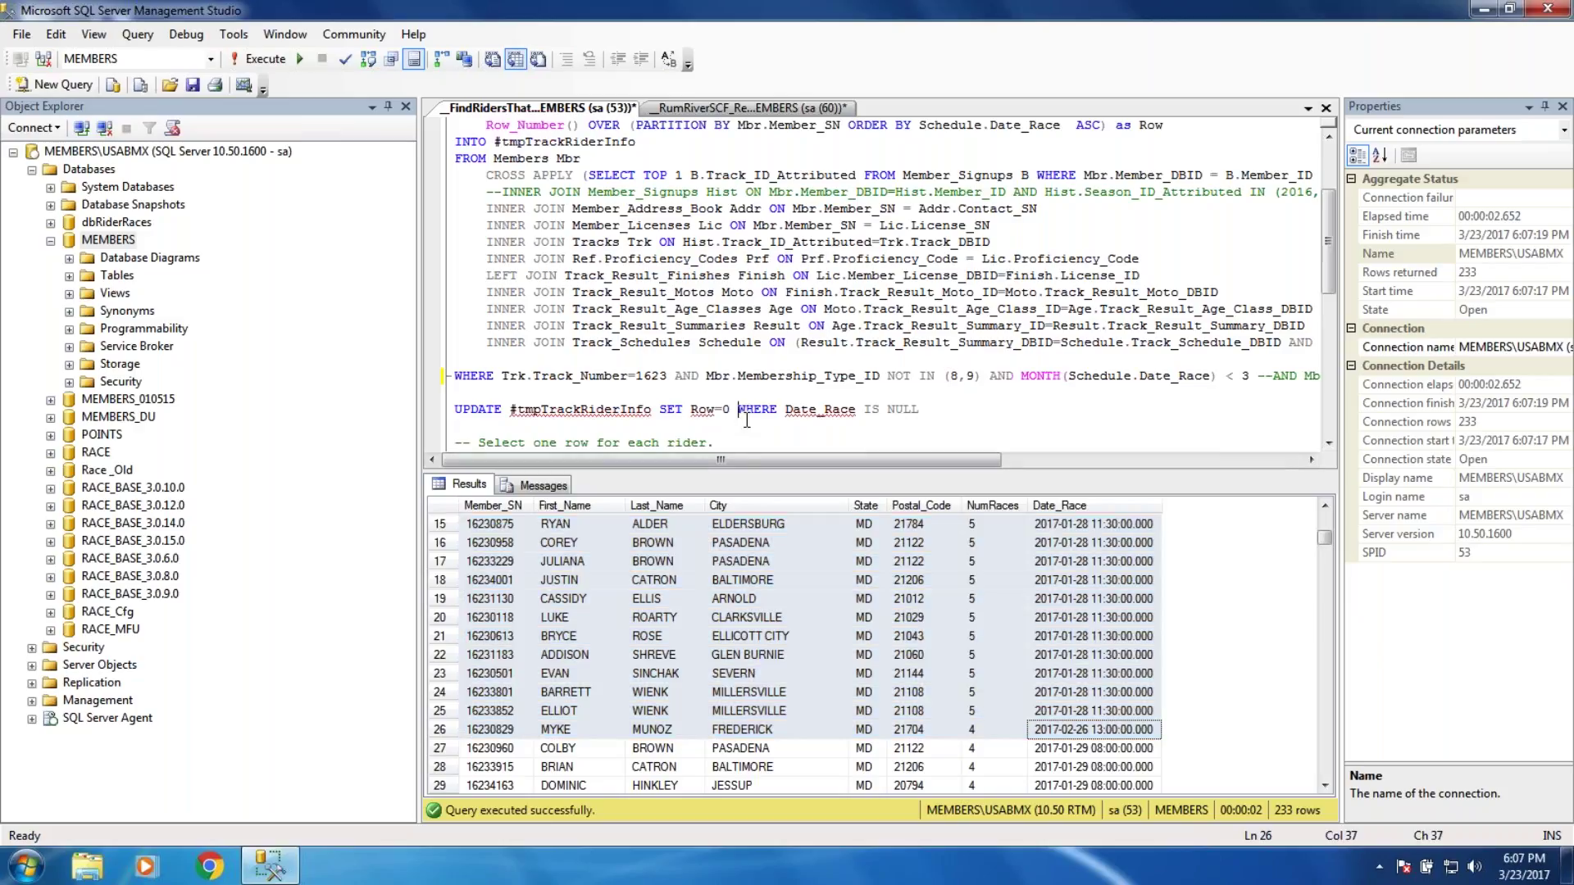
pyautogui.click(1484, 10)
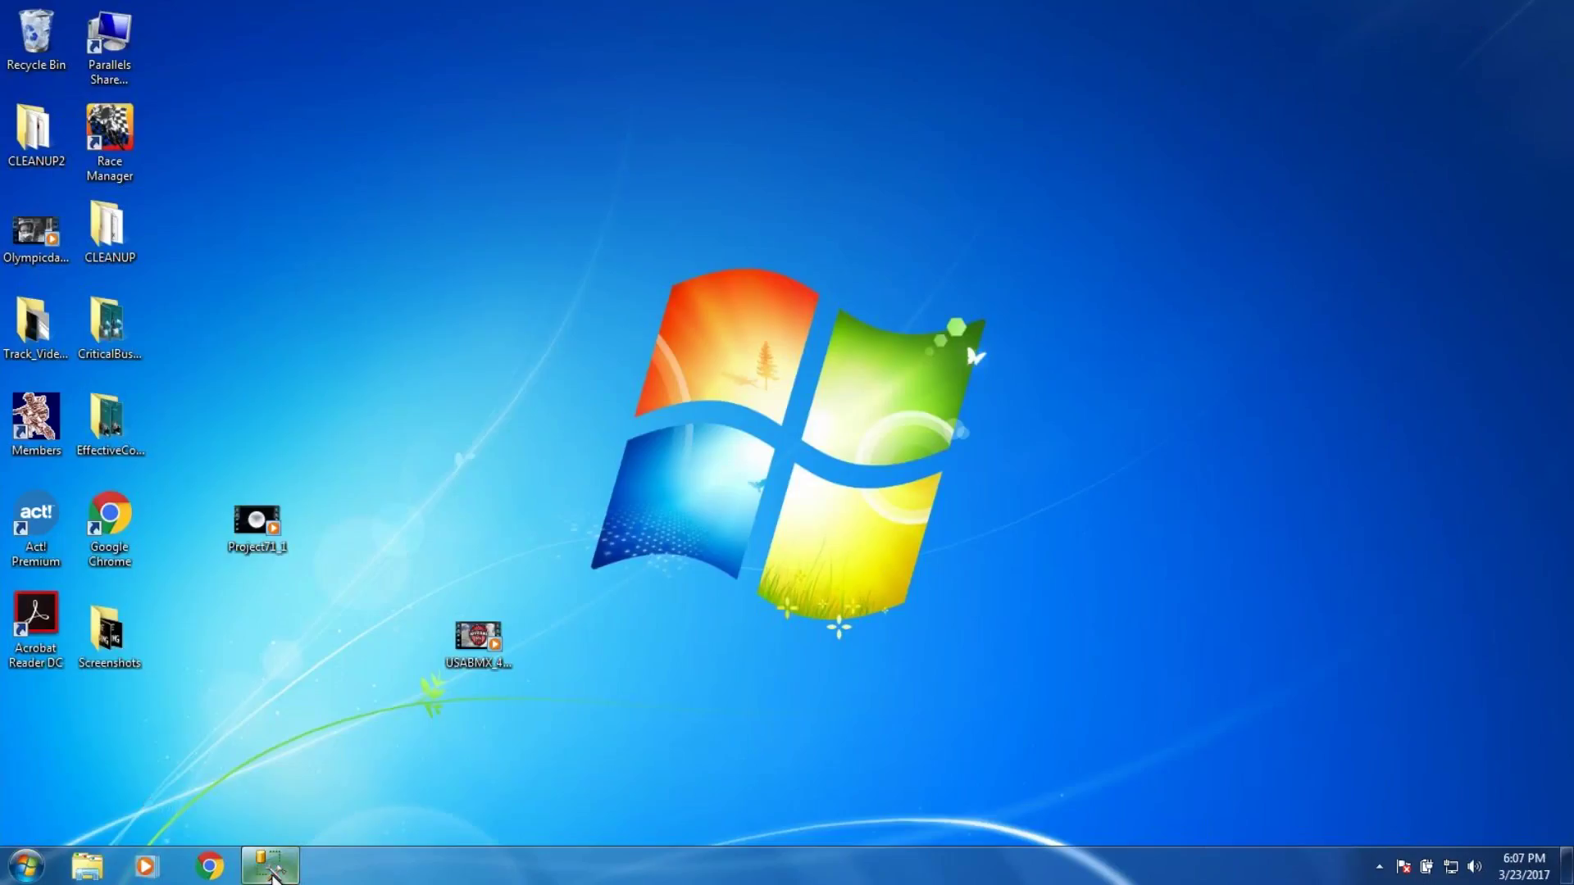
# Step: Start Race Manager from the Windows 7 desktop and allow it to make changes to the computer
pyautogui.hotkey('ctrl', 'Left')
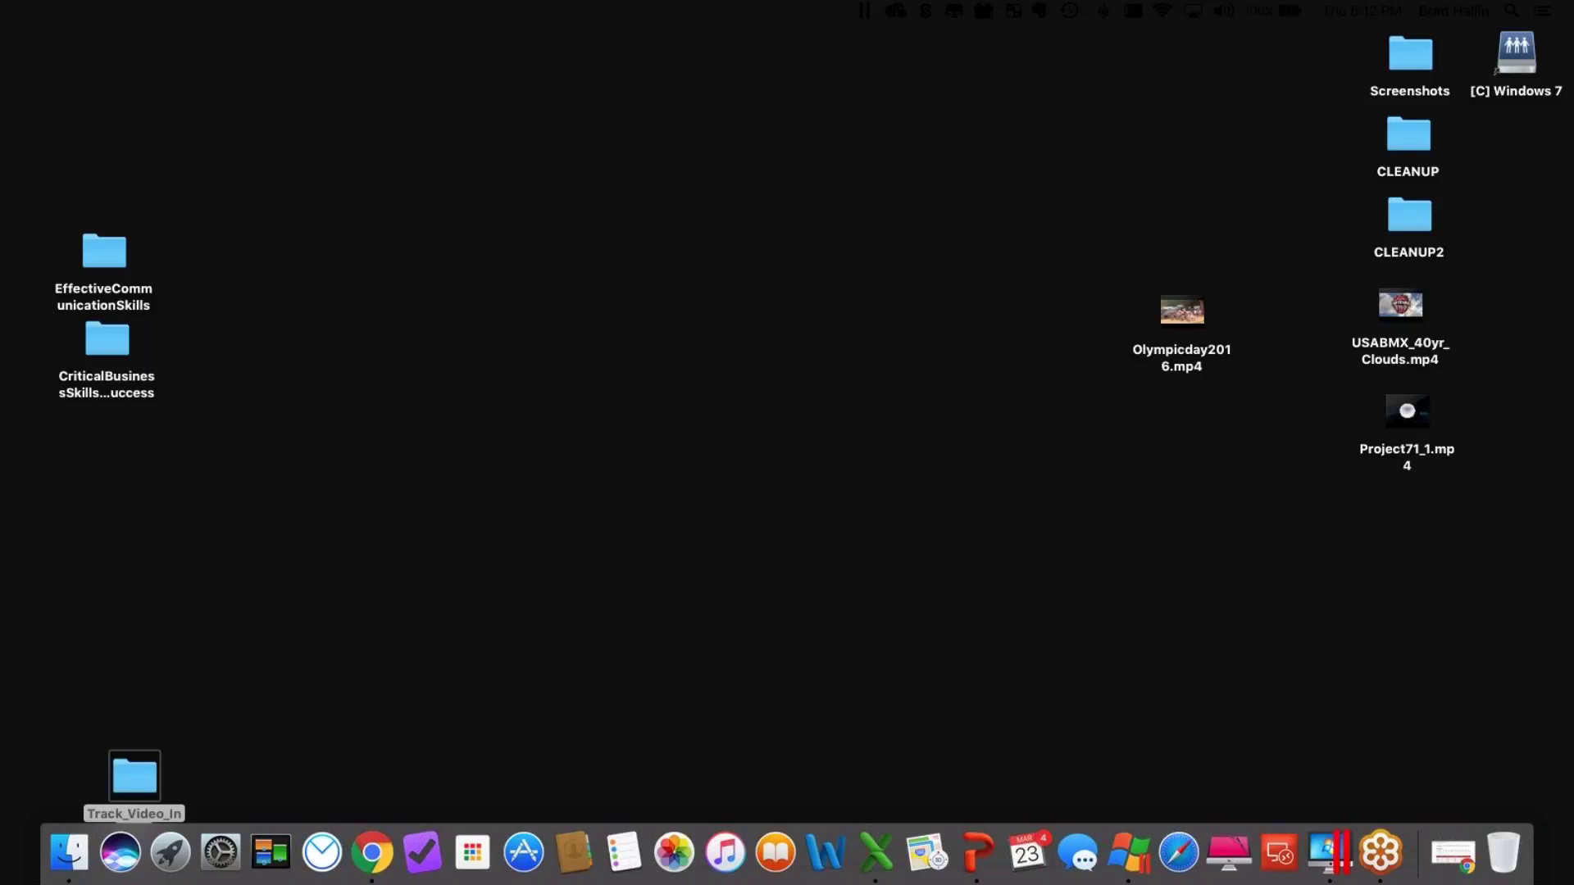
pyautogui.click(1127, 852)
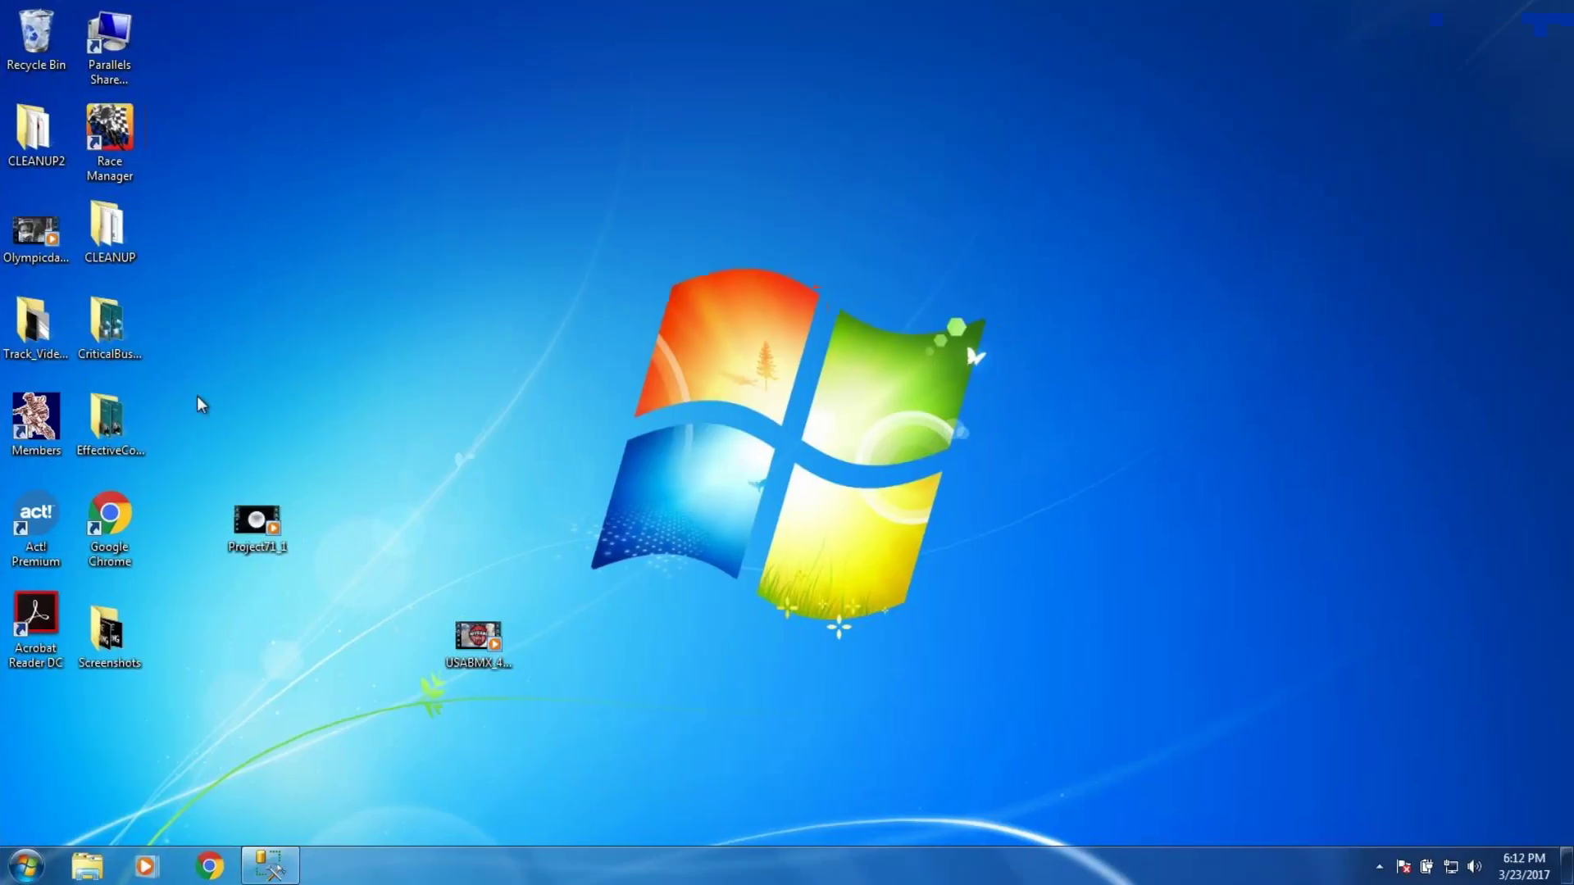
pyautogui.doubleClick(109, 133)
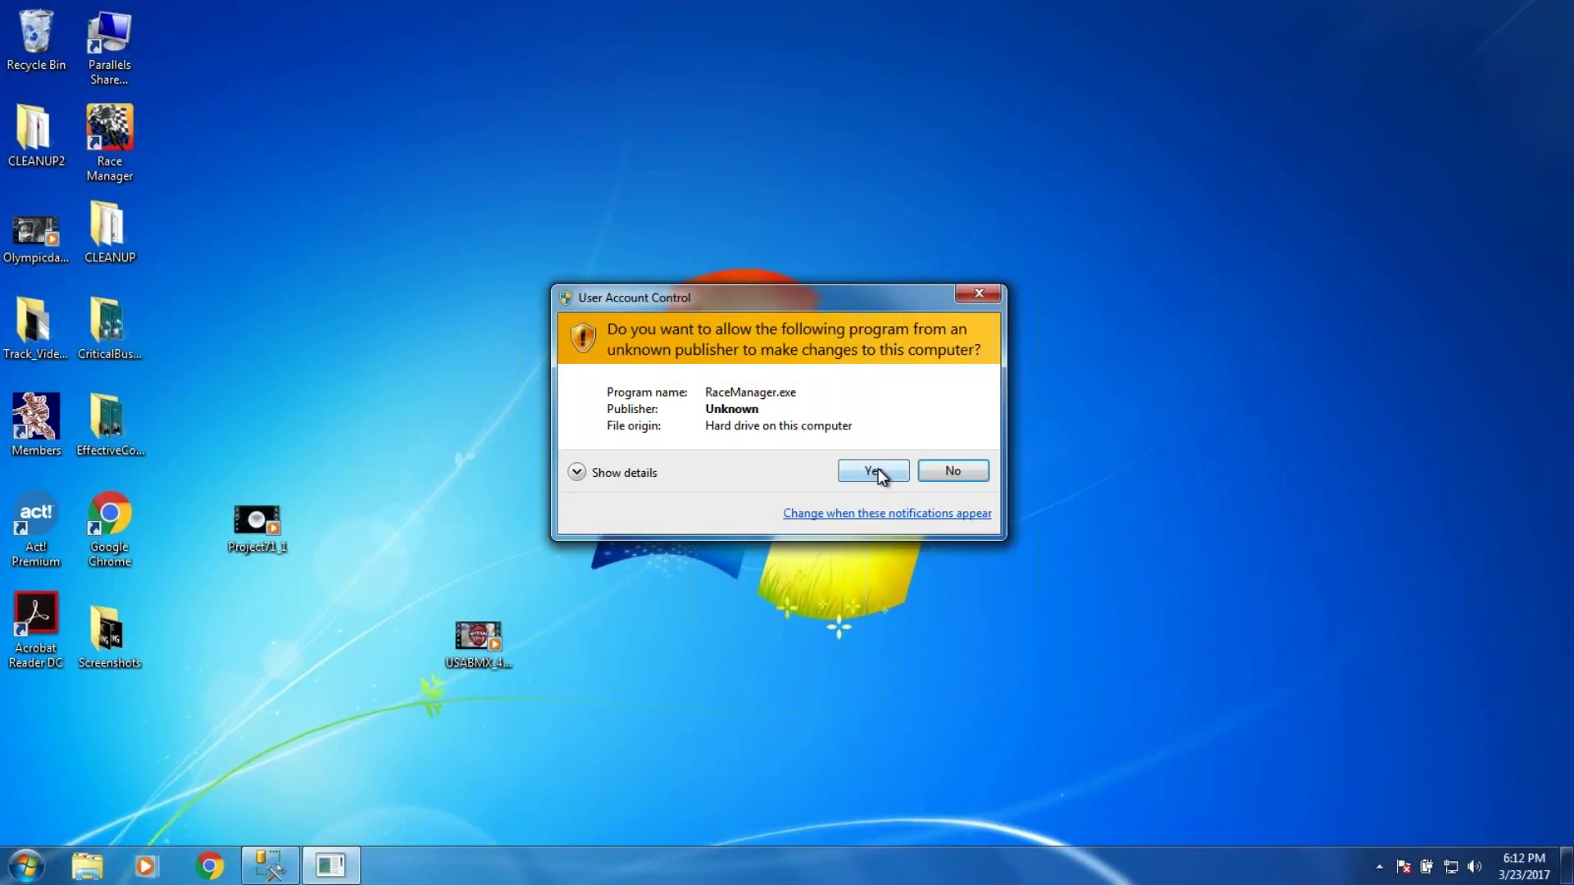
pyautogui.click(876, 472)
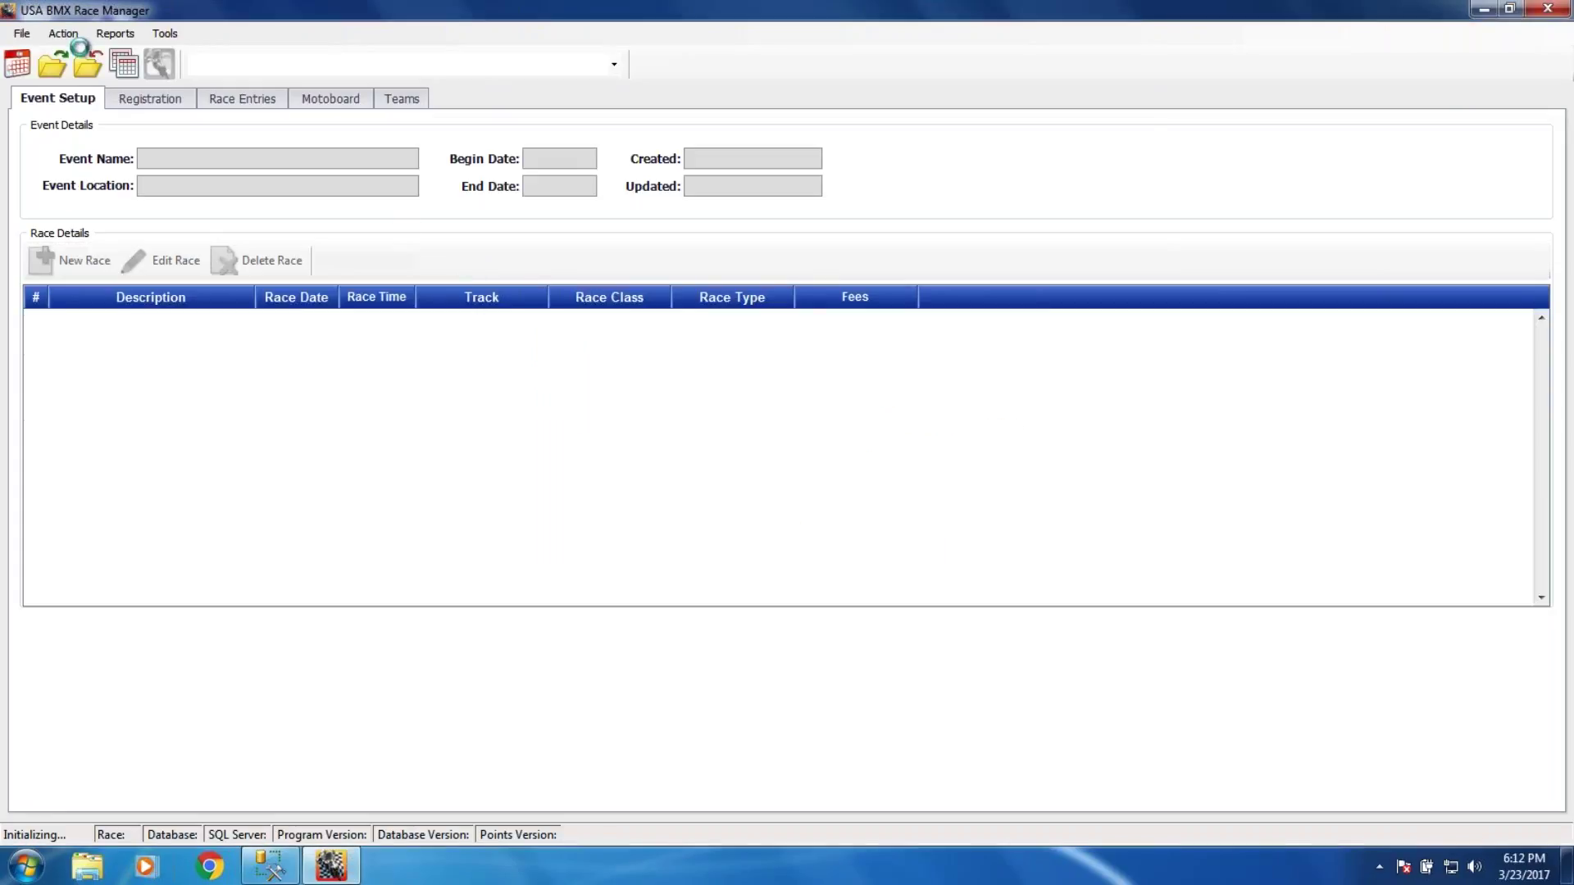
# Step: Open the database server selection in the Race Manager preferences and refresh the list of available servers
pyautogui.click(21, 32)
pyautogui.click(72, 219)
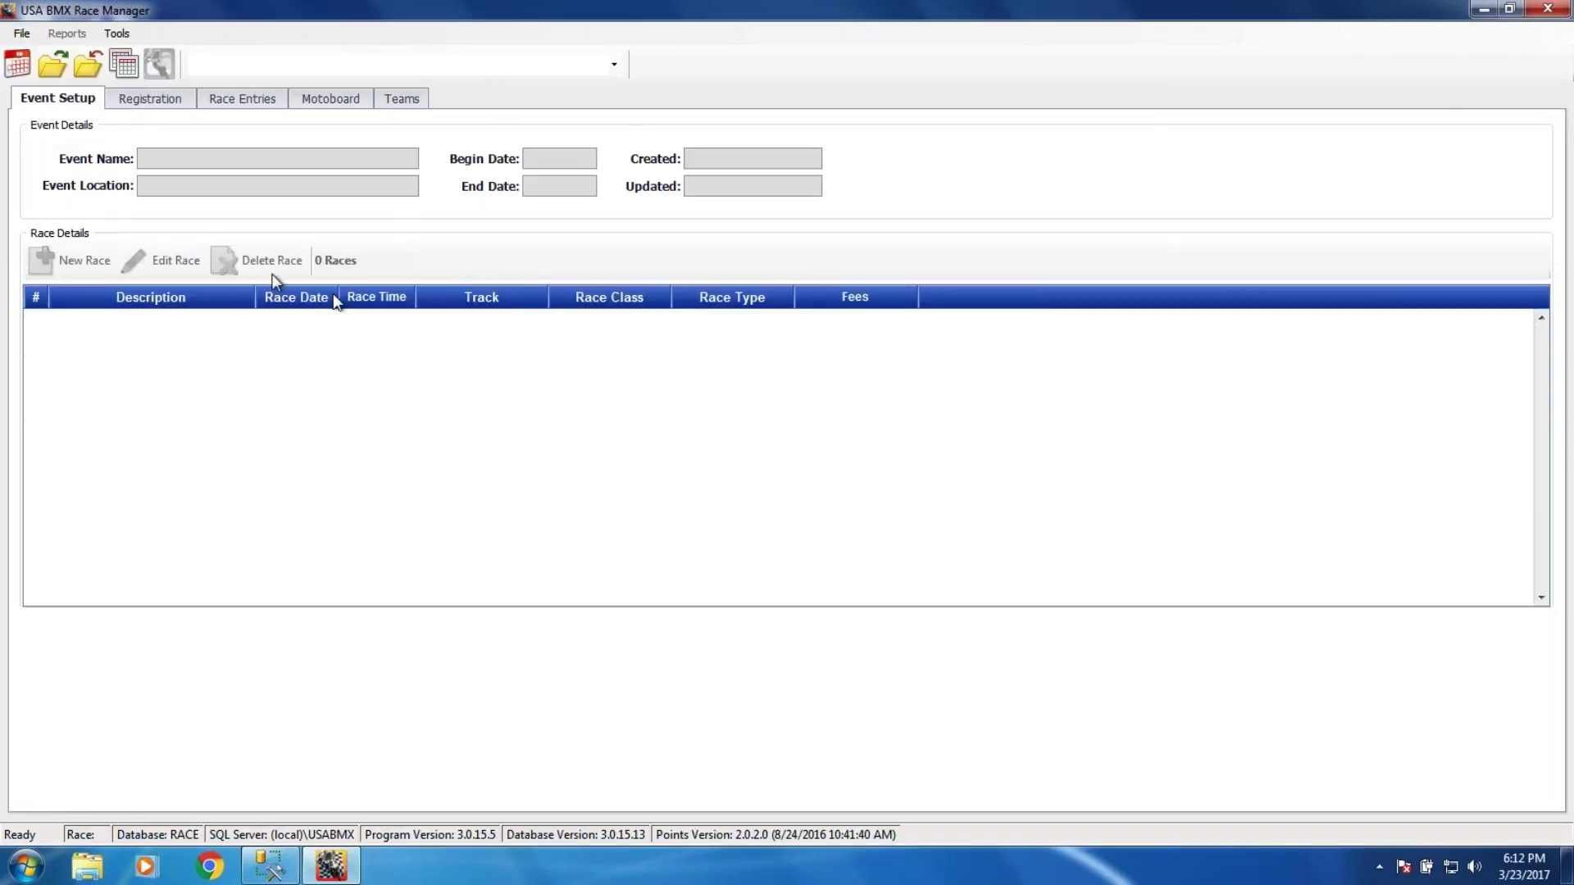
pyautogui.click(579, 415)
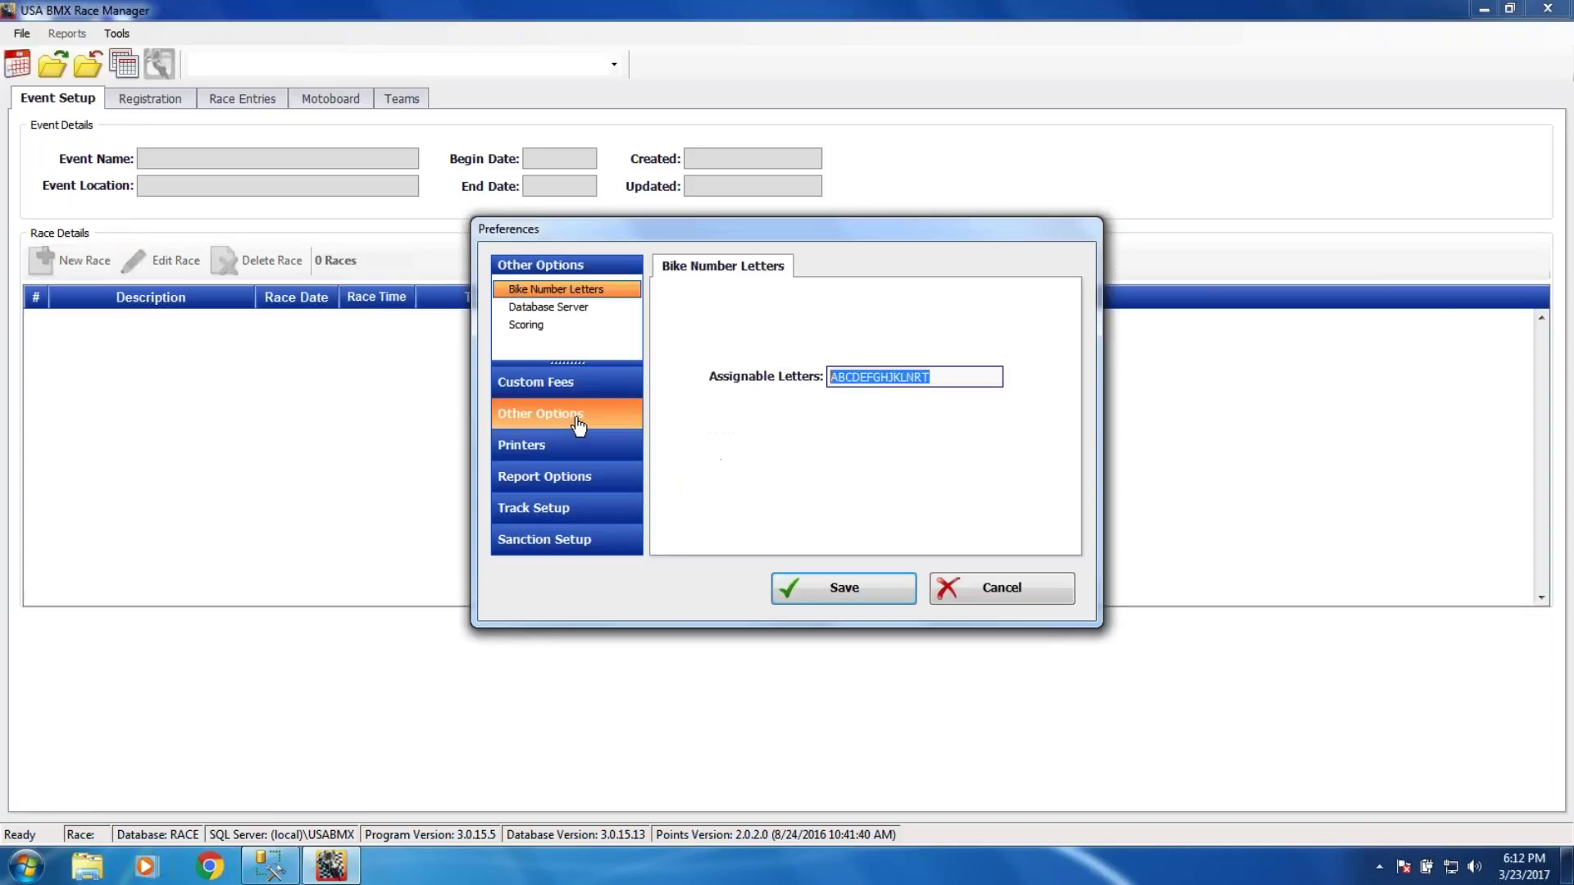
pyautogui.click(580, 310)
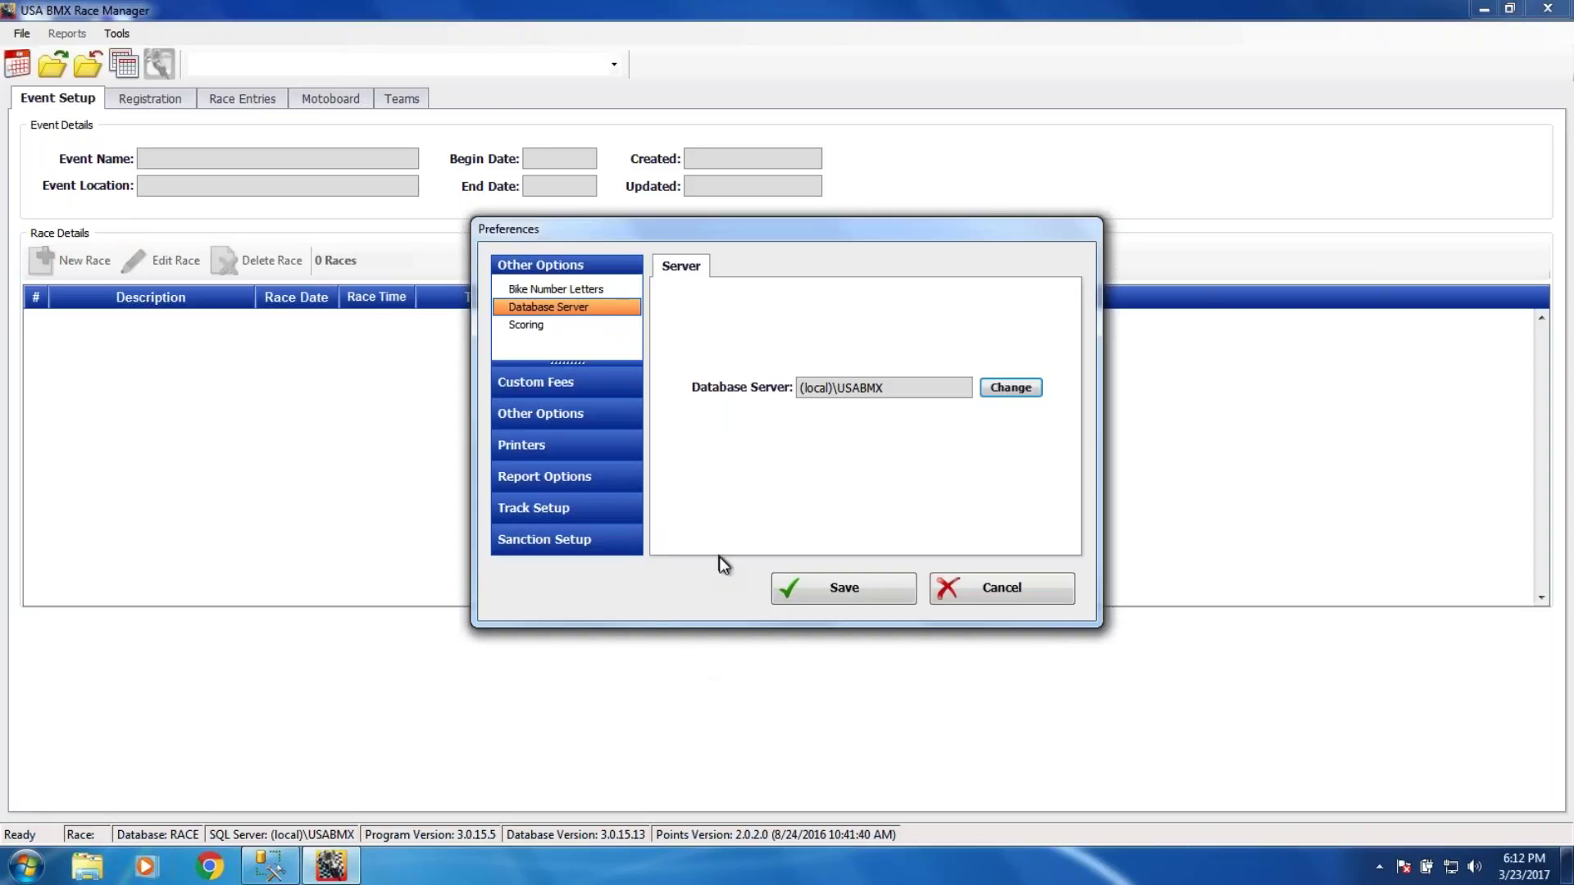
pyautogui.click(1011, 389)
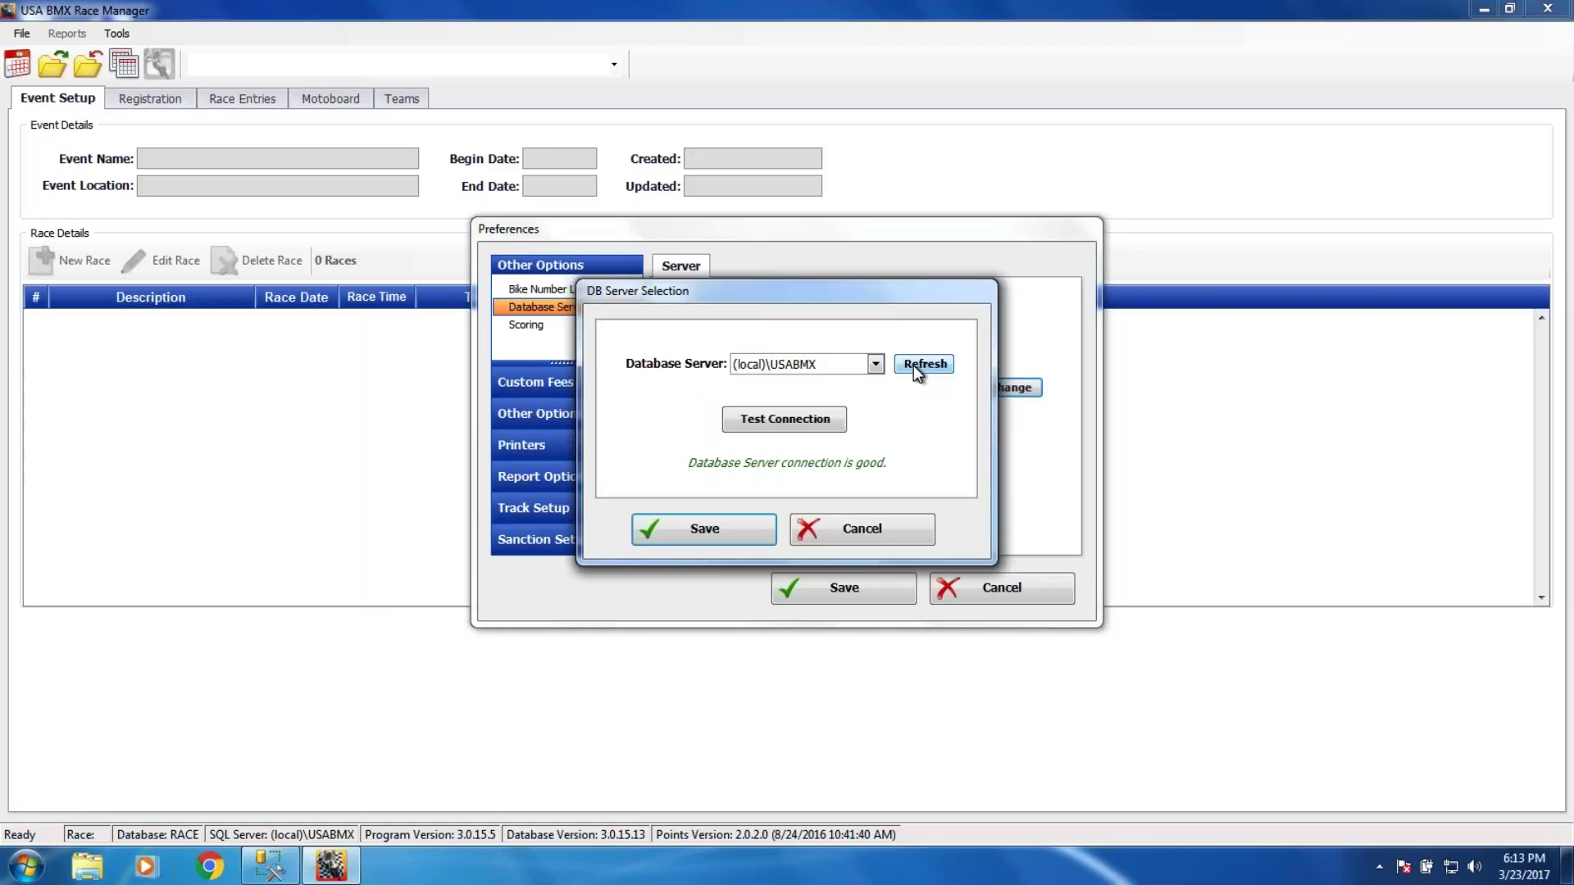
pyautogui.click(913, 366)
pyautogui.click(874, 366)
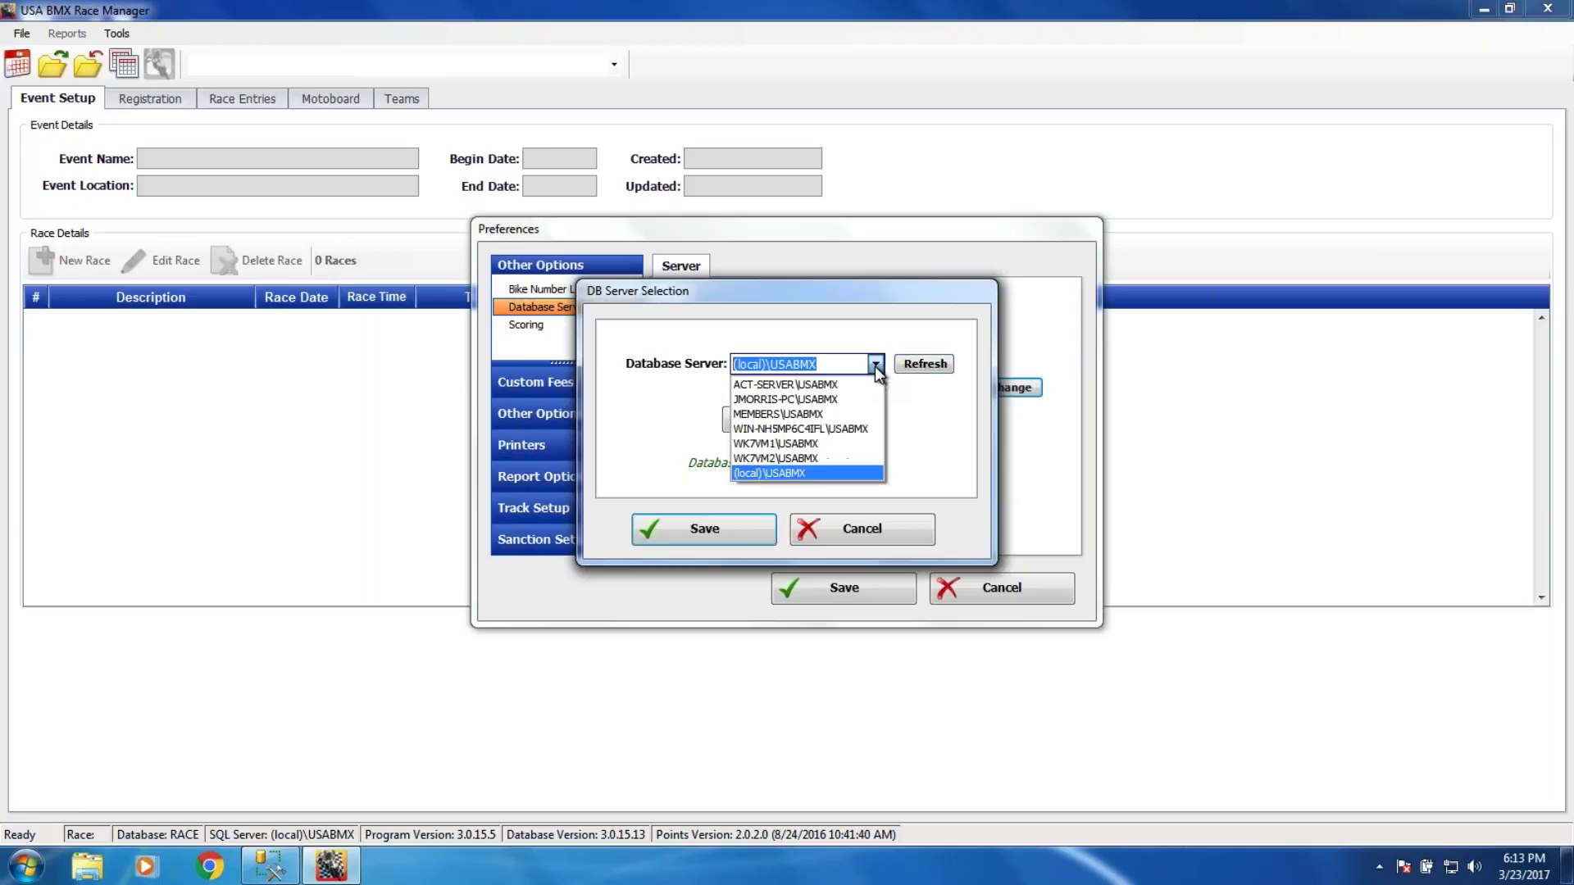
# Step: Set the database server to the USABMX instance whose host name ends in -PC, test and save it, and view its event list
pyautogui.click(797, 401)
pyautogui.click(788, 421)
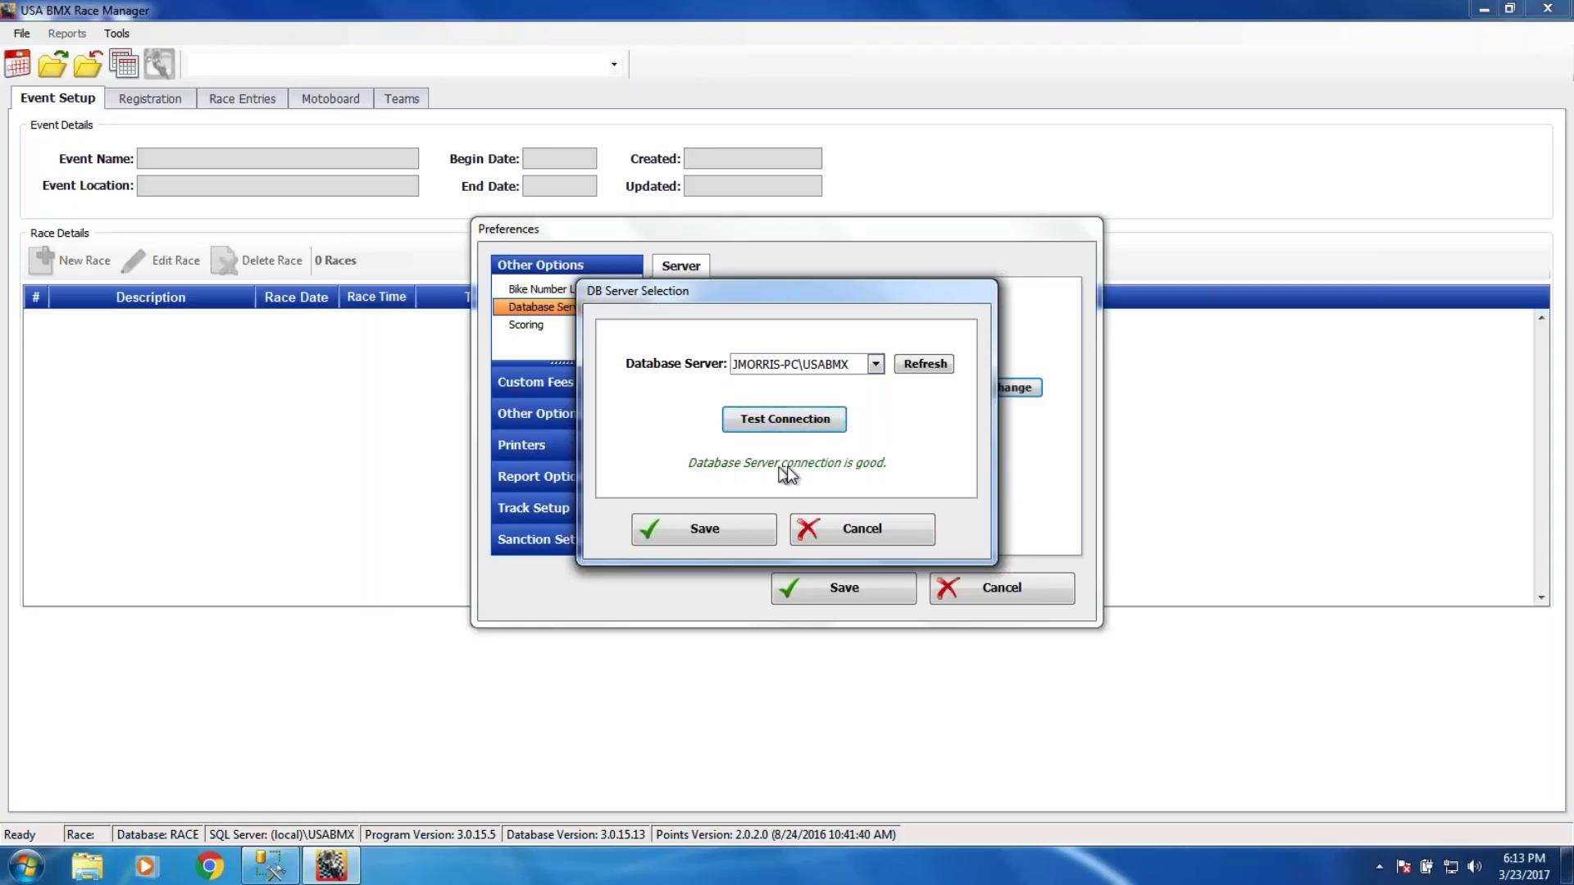
pyautogui.click(730, 529)
pyautogui.click(886, 591)
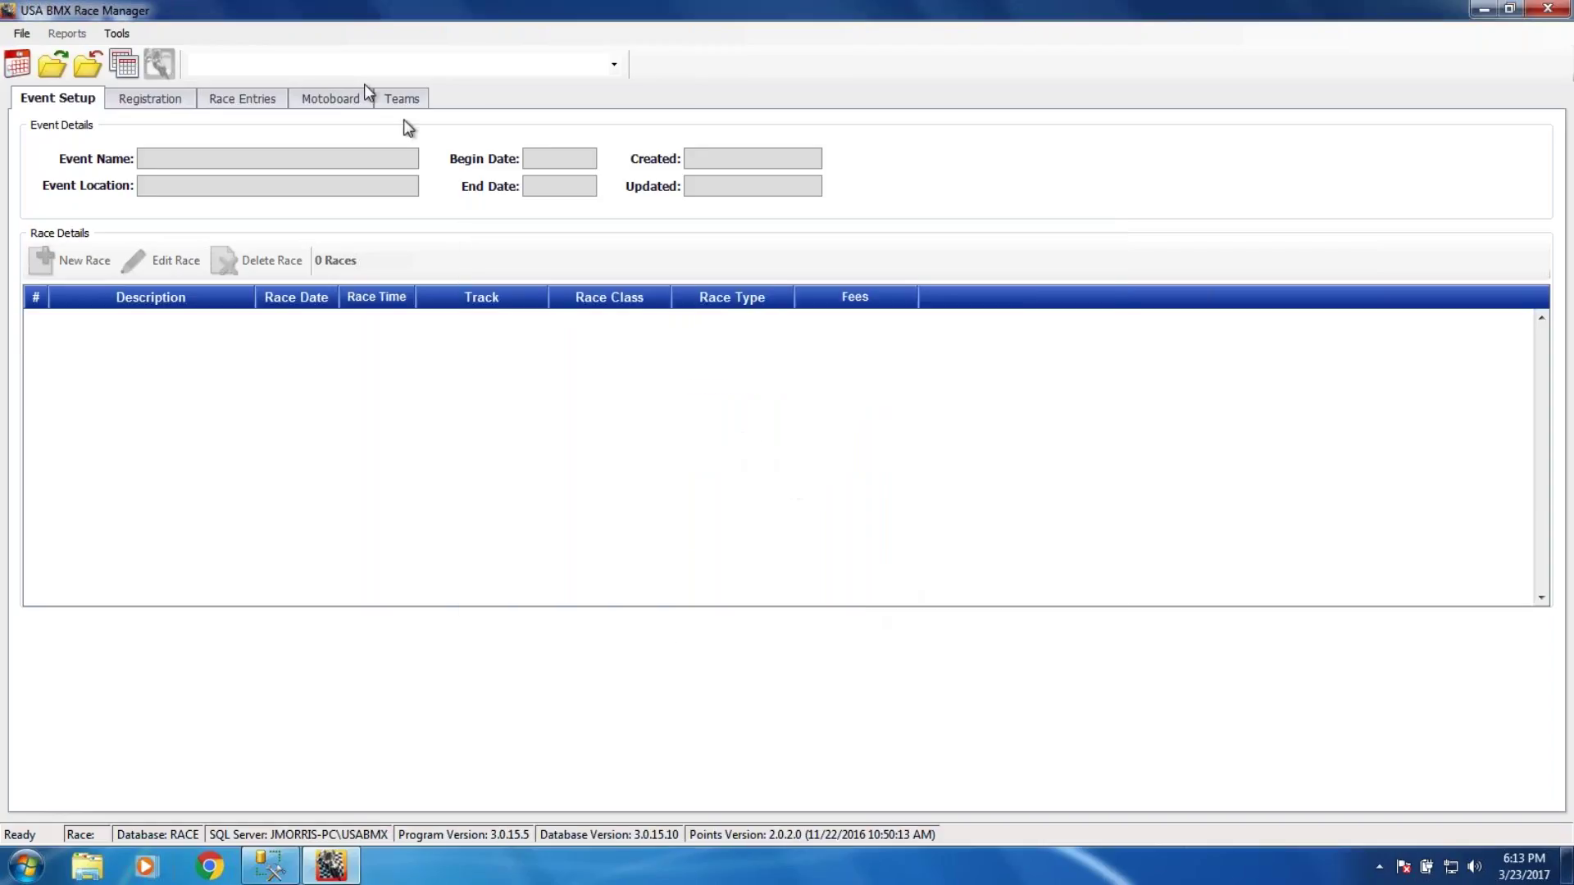
pyautogui.click(64, 71)
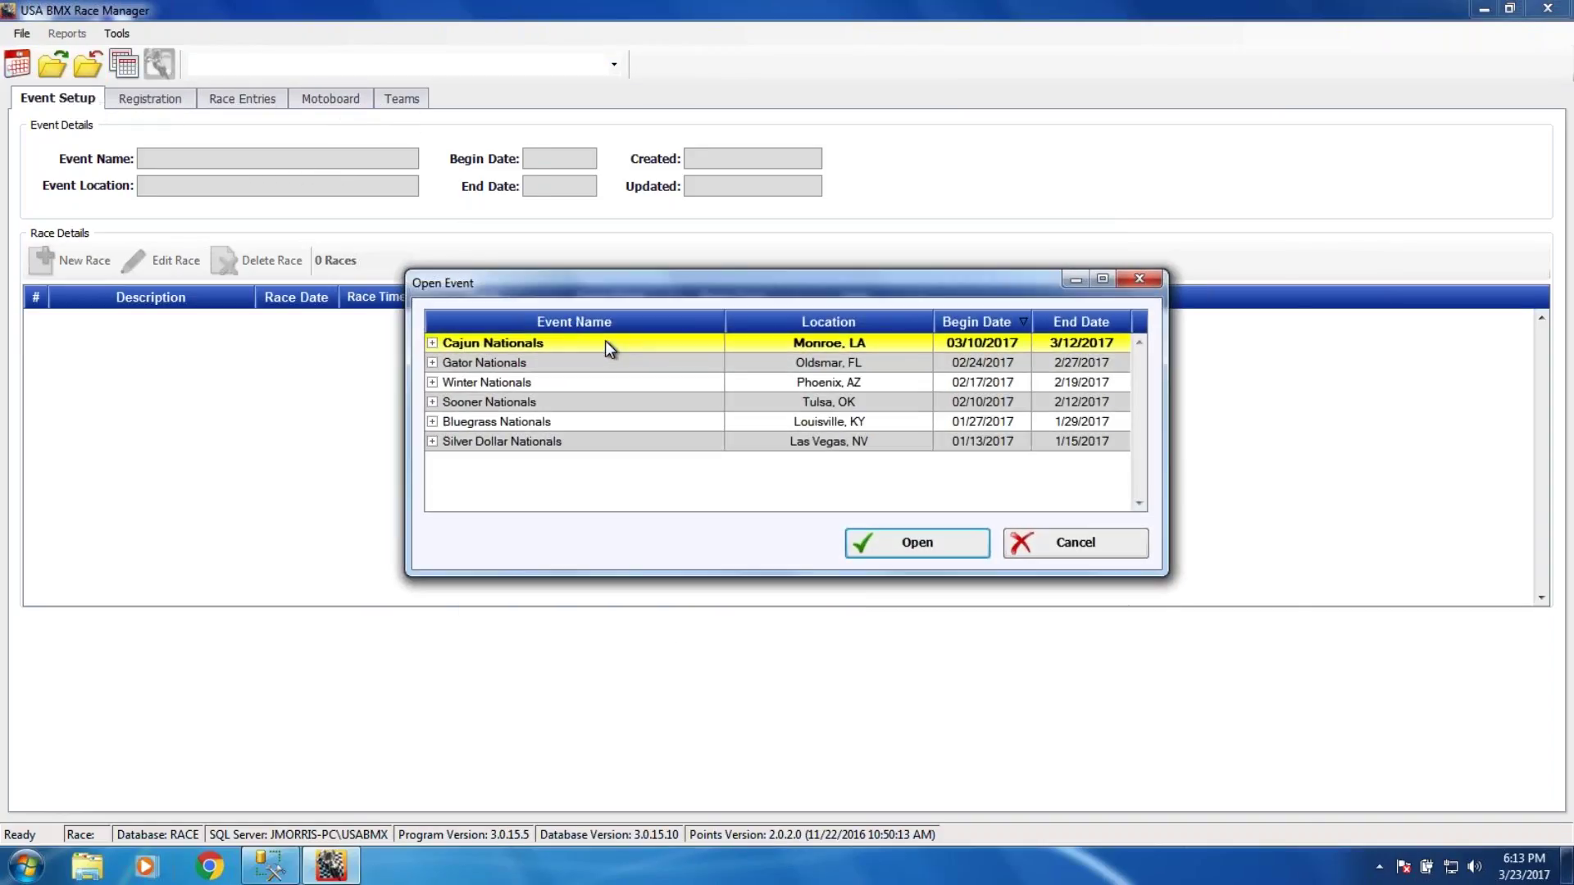
pyautogui.click(1084, 544)
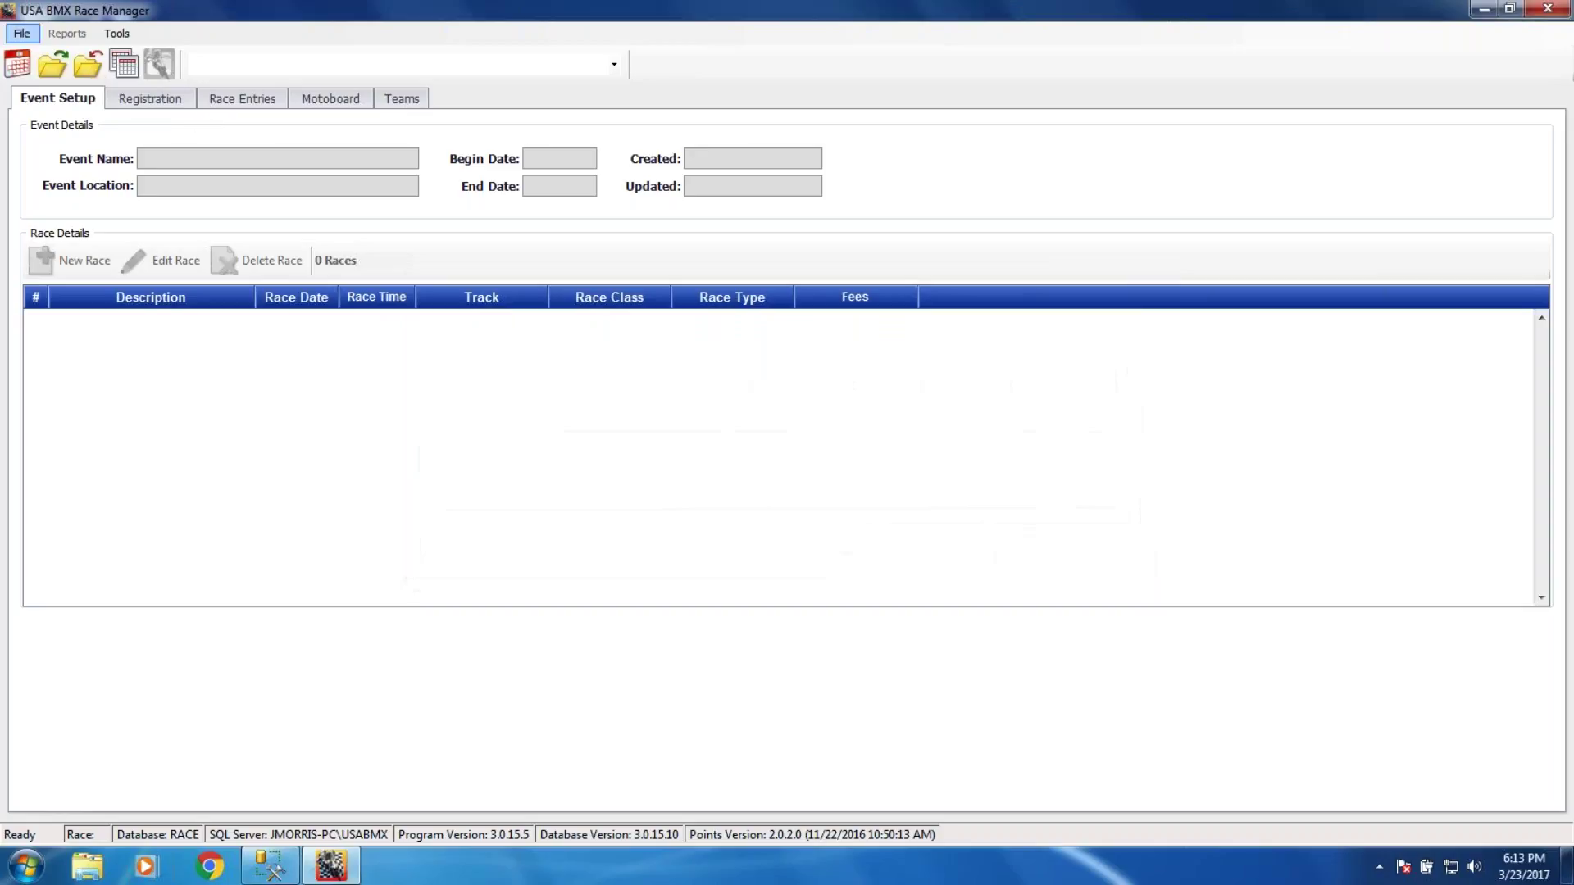
# Step: Set the database server in the Race Manager preferences to (local)\USABMX and save the preferences
pyautogui.click(21, 33)
pyautogui.click(70, 219)
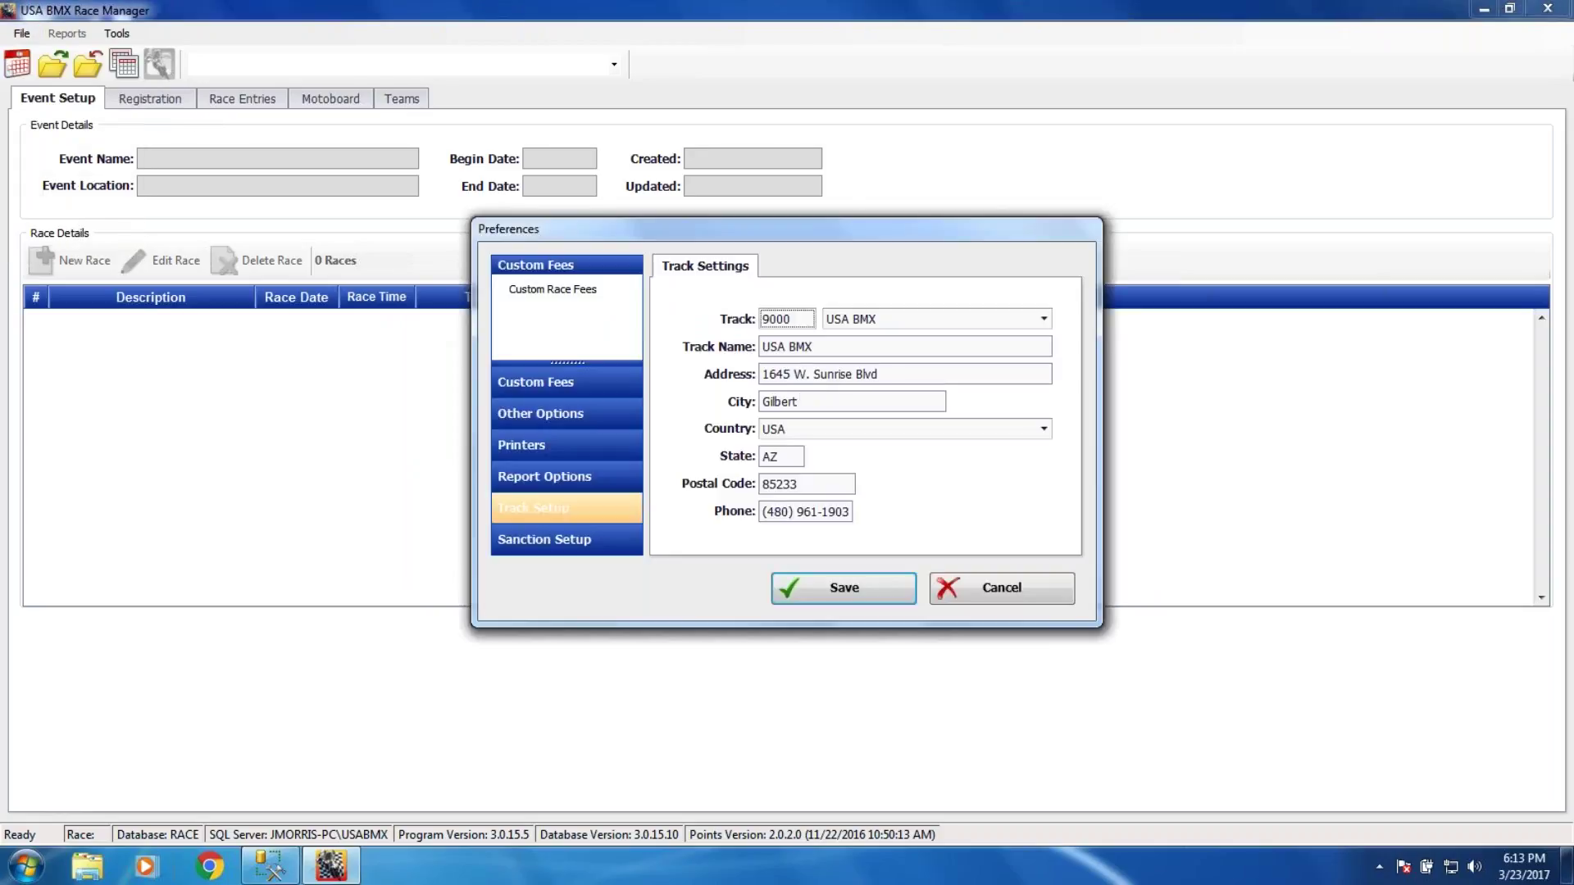
pyautogui.click(615, 413)
pyautogui.click(574, 308)
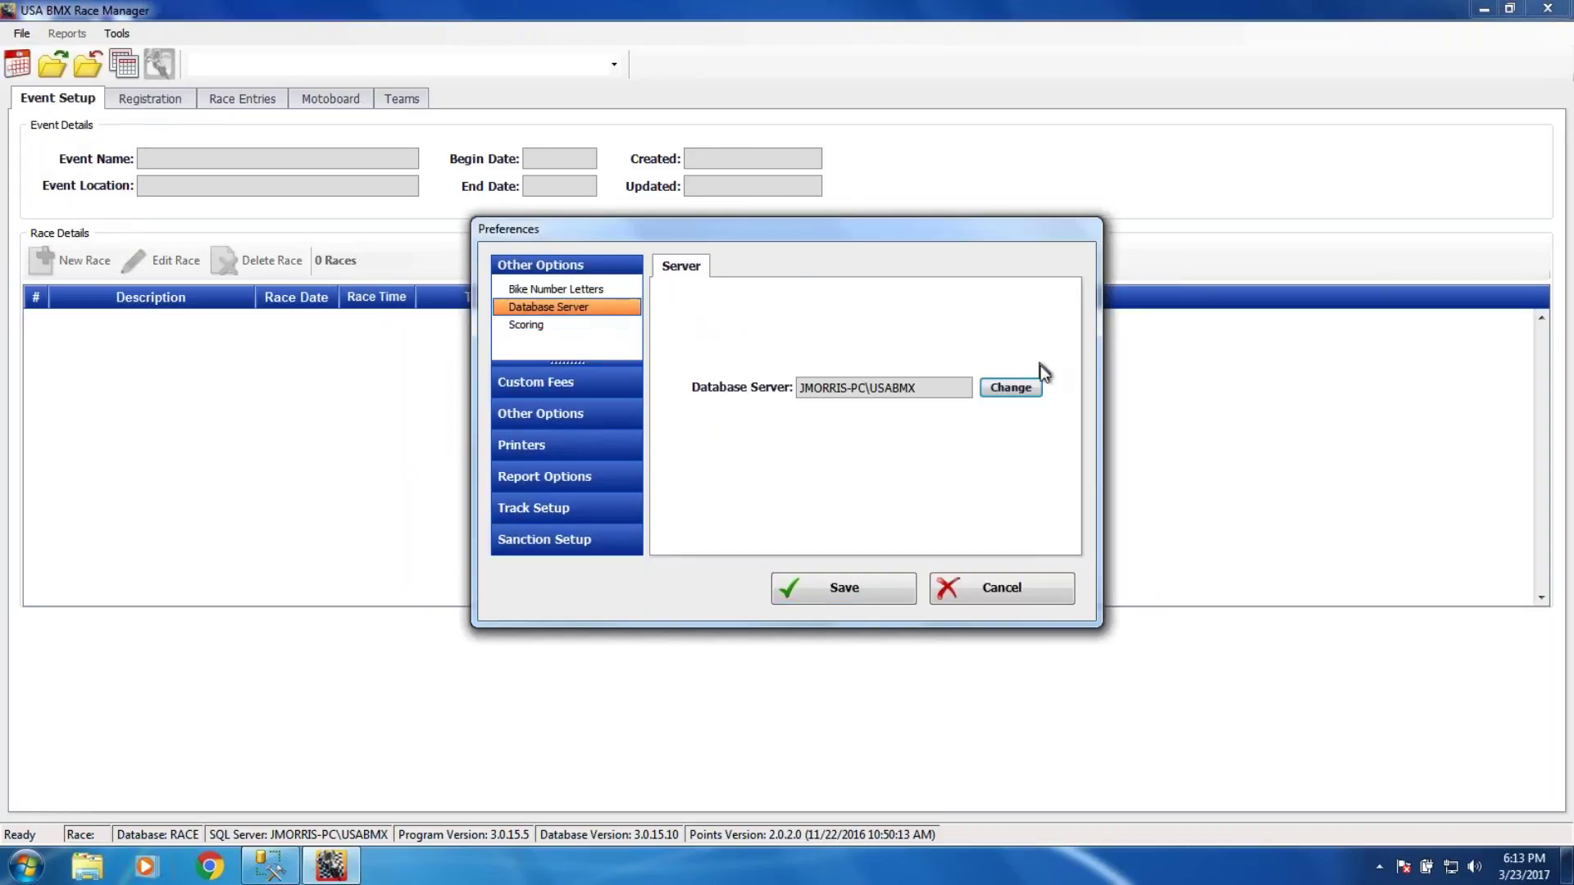
pyautogui.click(1017, 389)
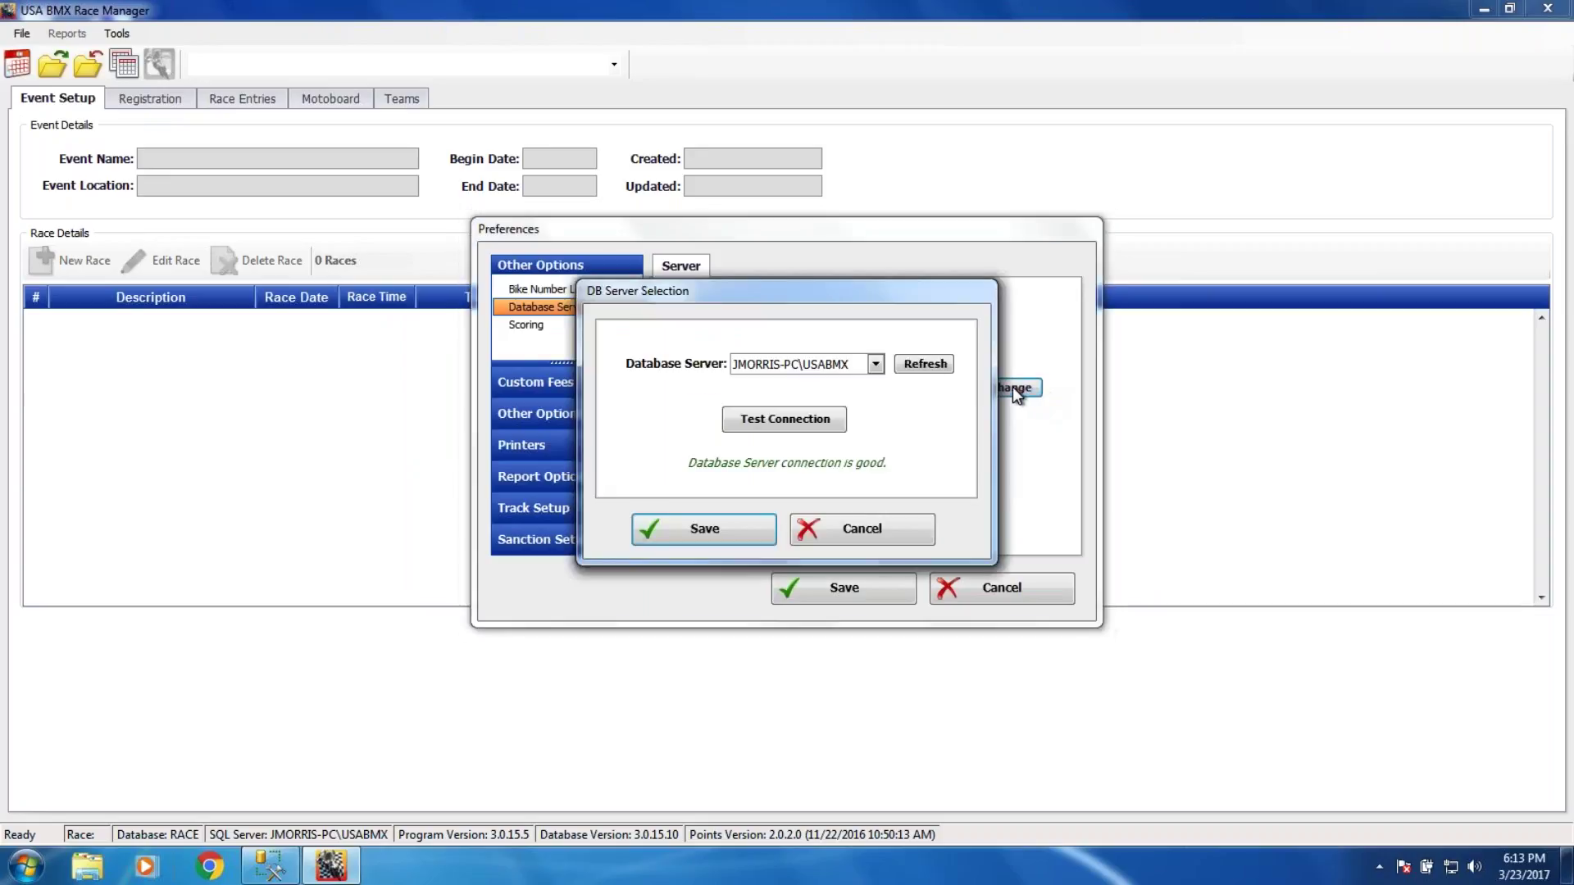
pyautogui.click(921, 364)
pyautogui.click(875, 364)
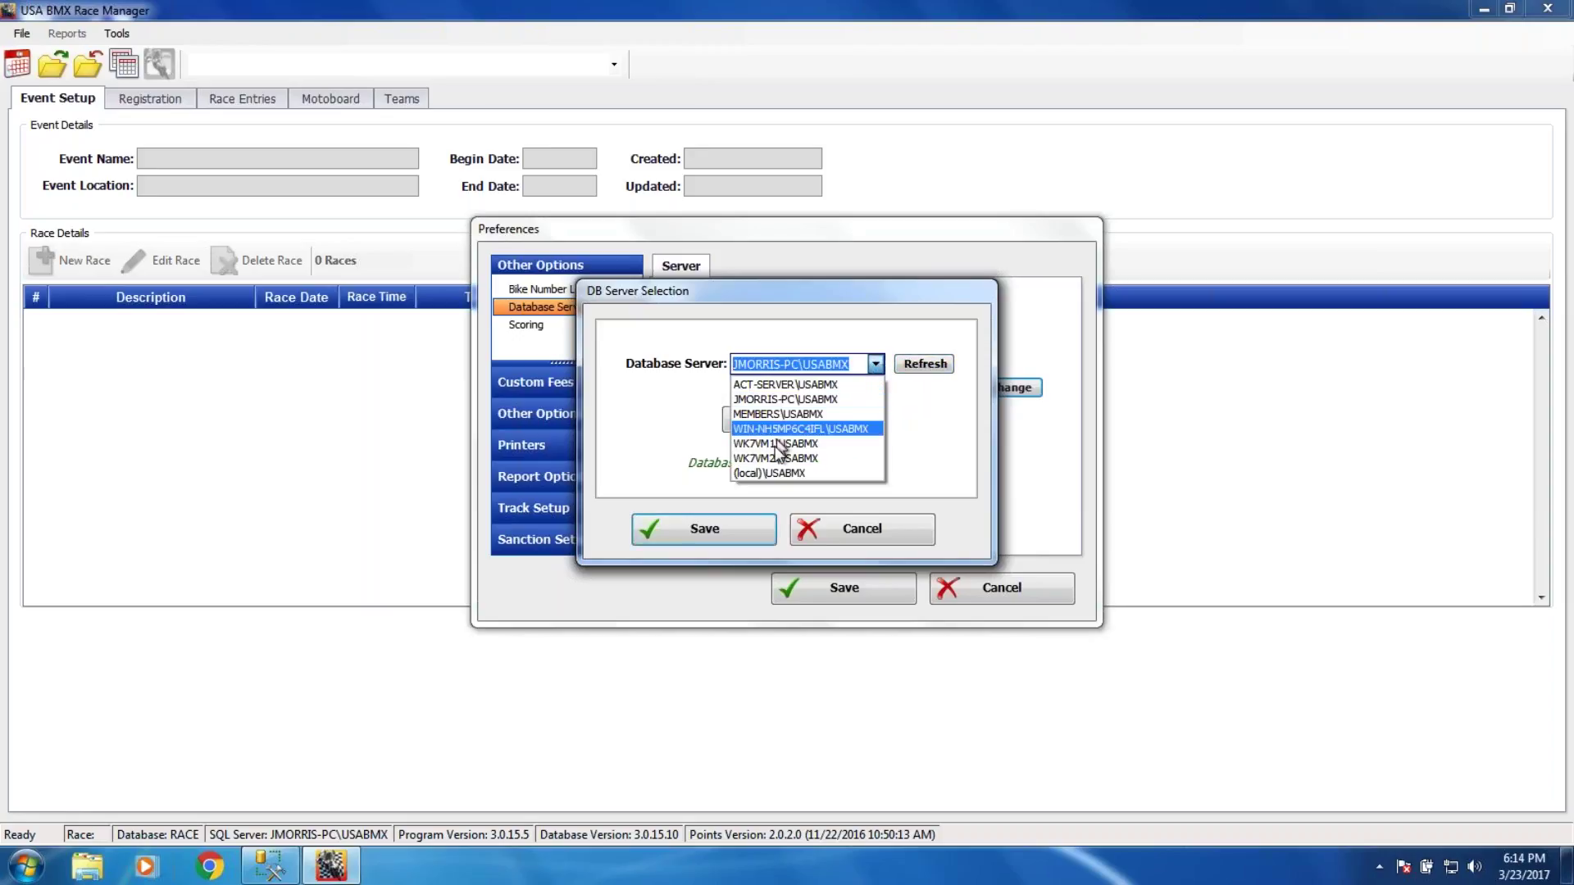
pyautogui.click(770, 472)
pyautogui.click(719, 539)
pyautogui.click(842, 588)
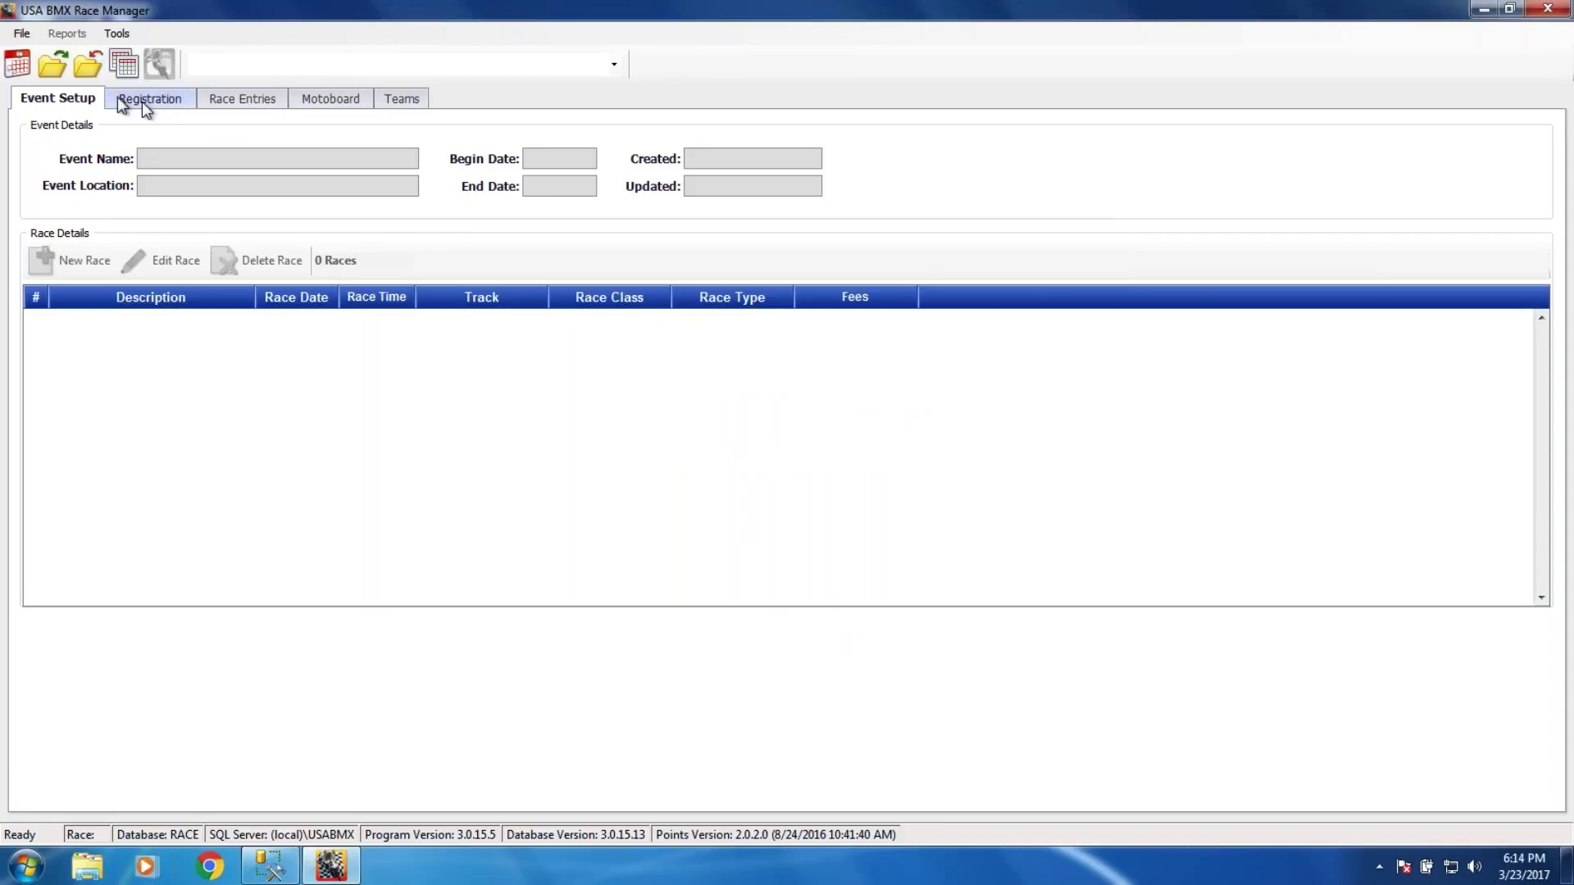
# Step: View the list of events on the local server without opening one, and close Race Manager
pyautogui.click(53, 66)
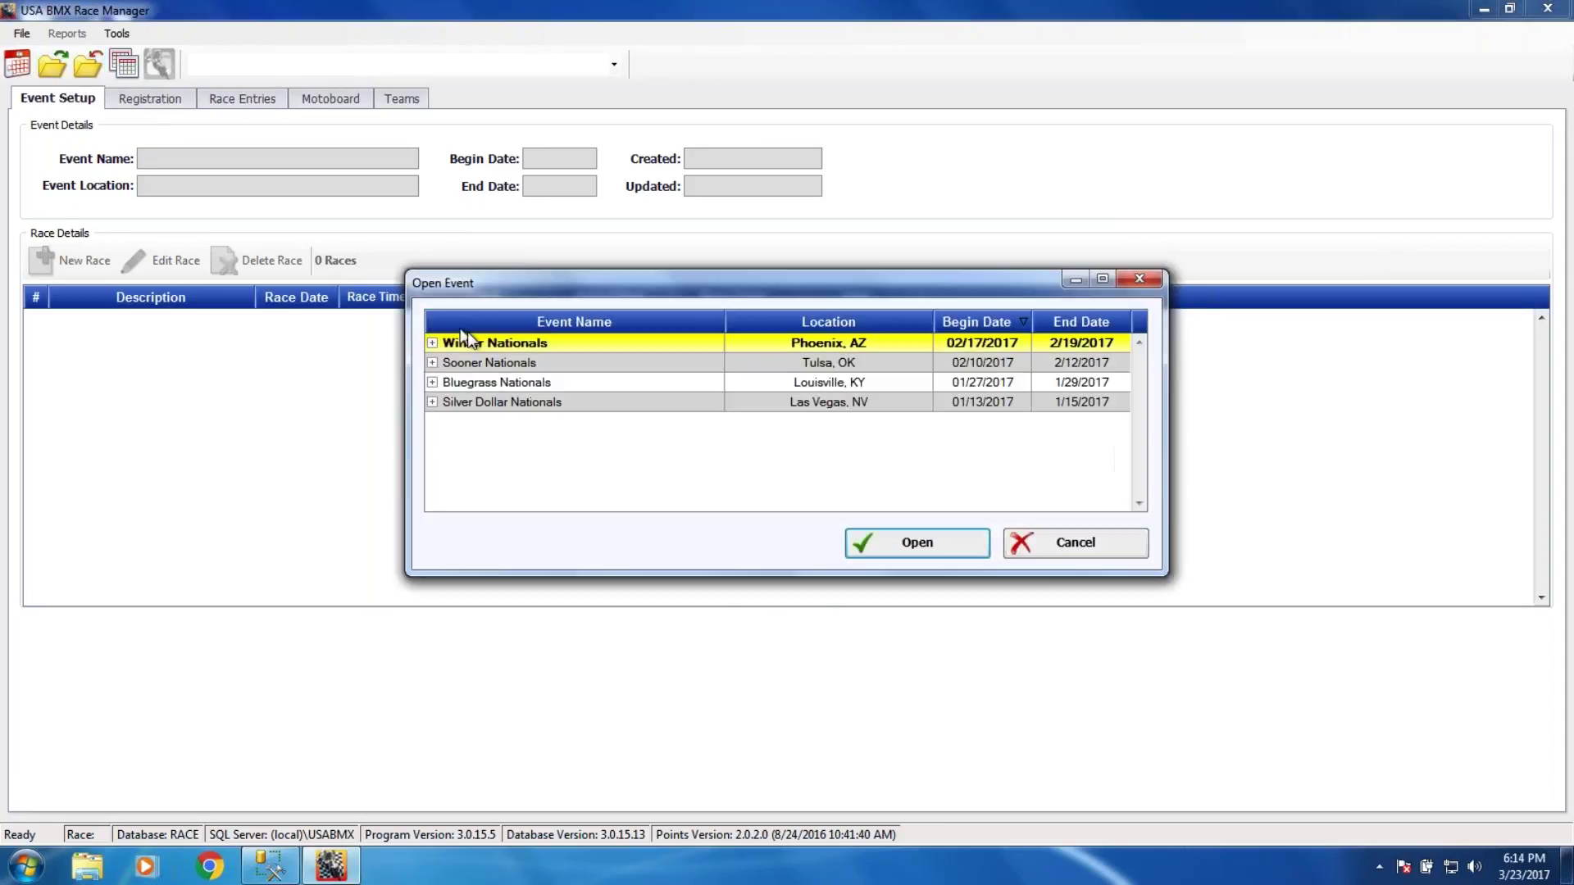
pyautogui.click(1065, 543)
pyautogui.click(1548, 9)
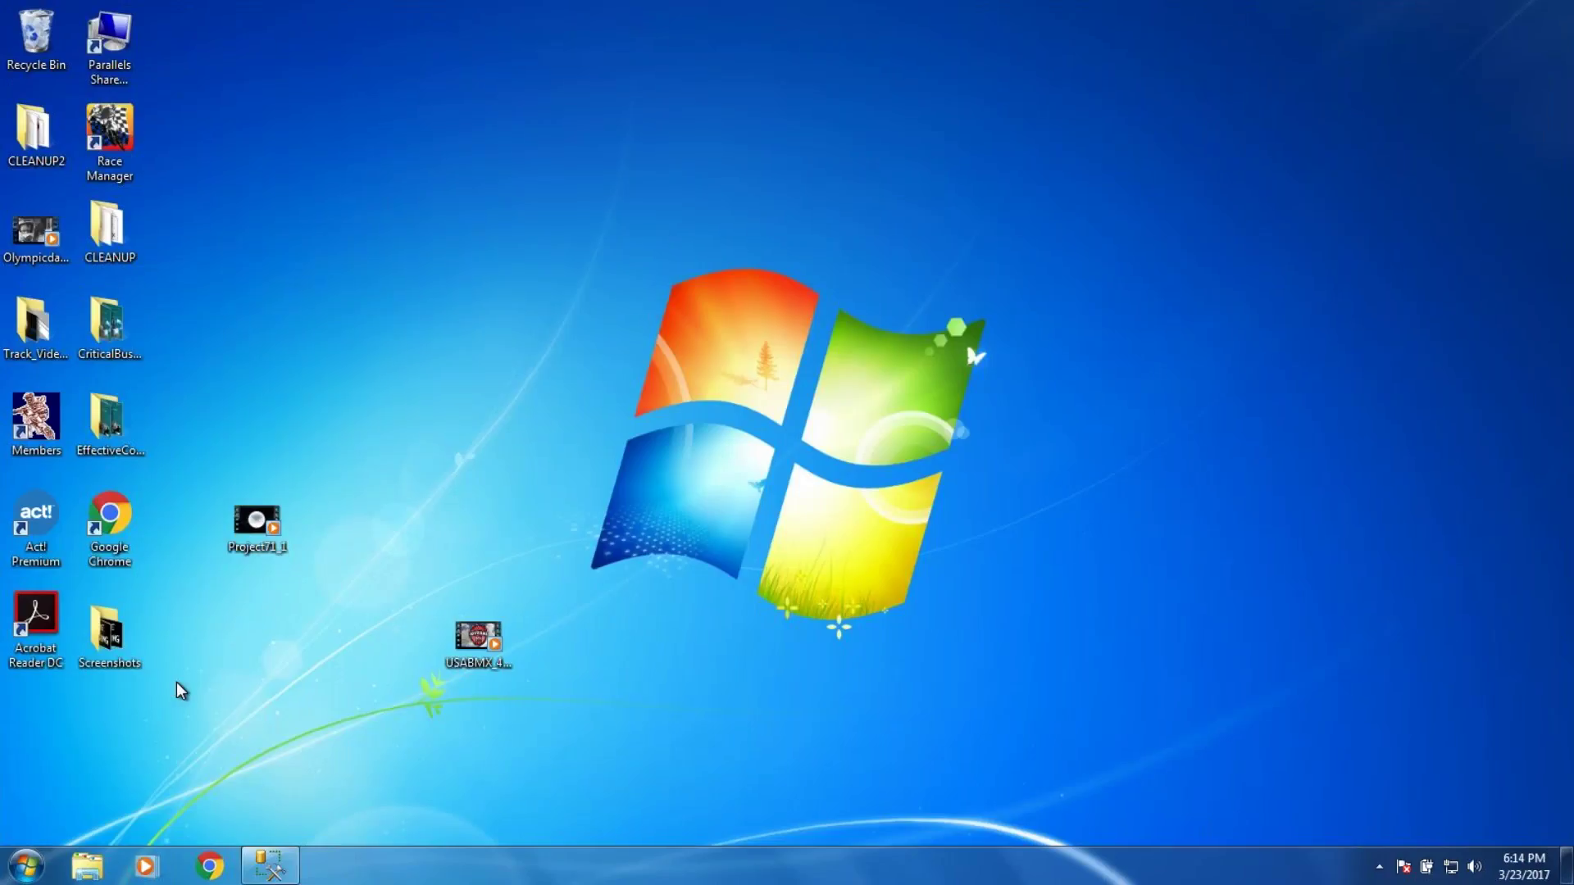
# Step: Restore SQL Server Management Studio and close it
pyautogui.click(36, 625)
pyautogui.click(270, 868)
pyautogui.click(1548, 8)
pyautogui.click(858, 548)
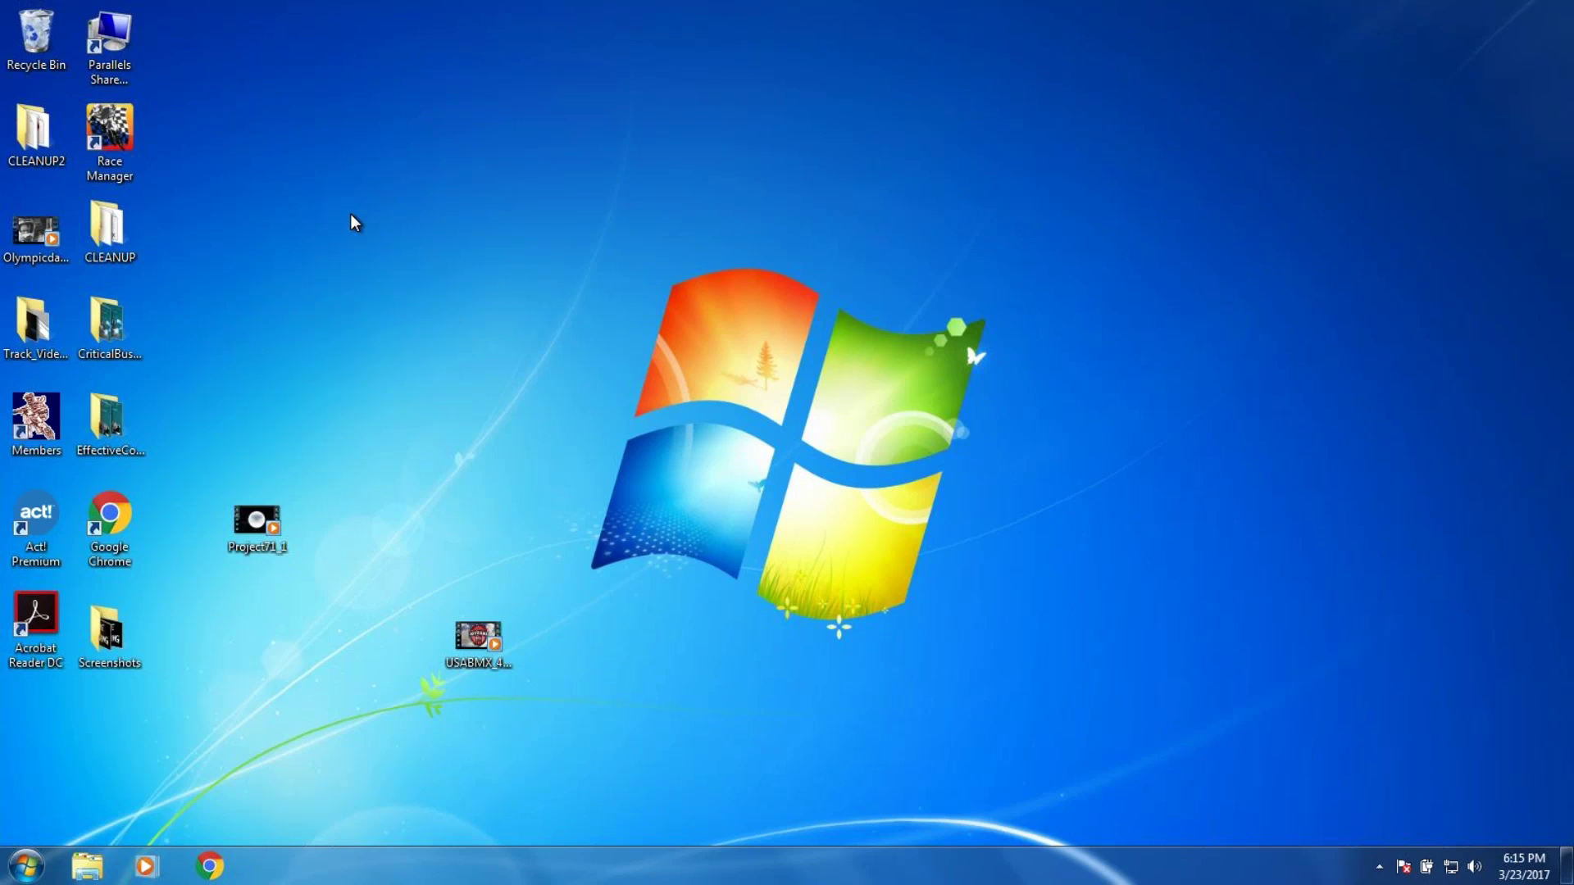
# Step: Switch to Google Chrome on the Mac and view the top of the My Track Points page
pyautogui.hotkey('ctrl', 'Left')
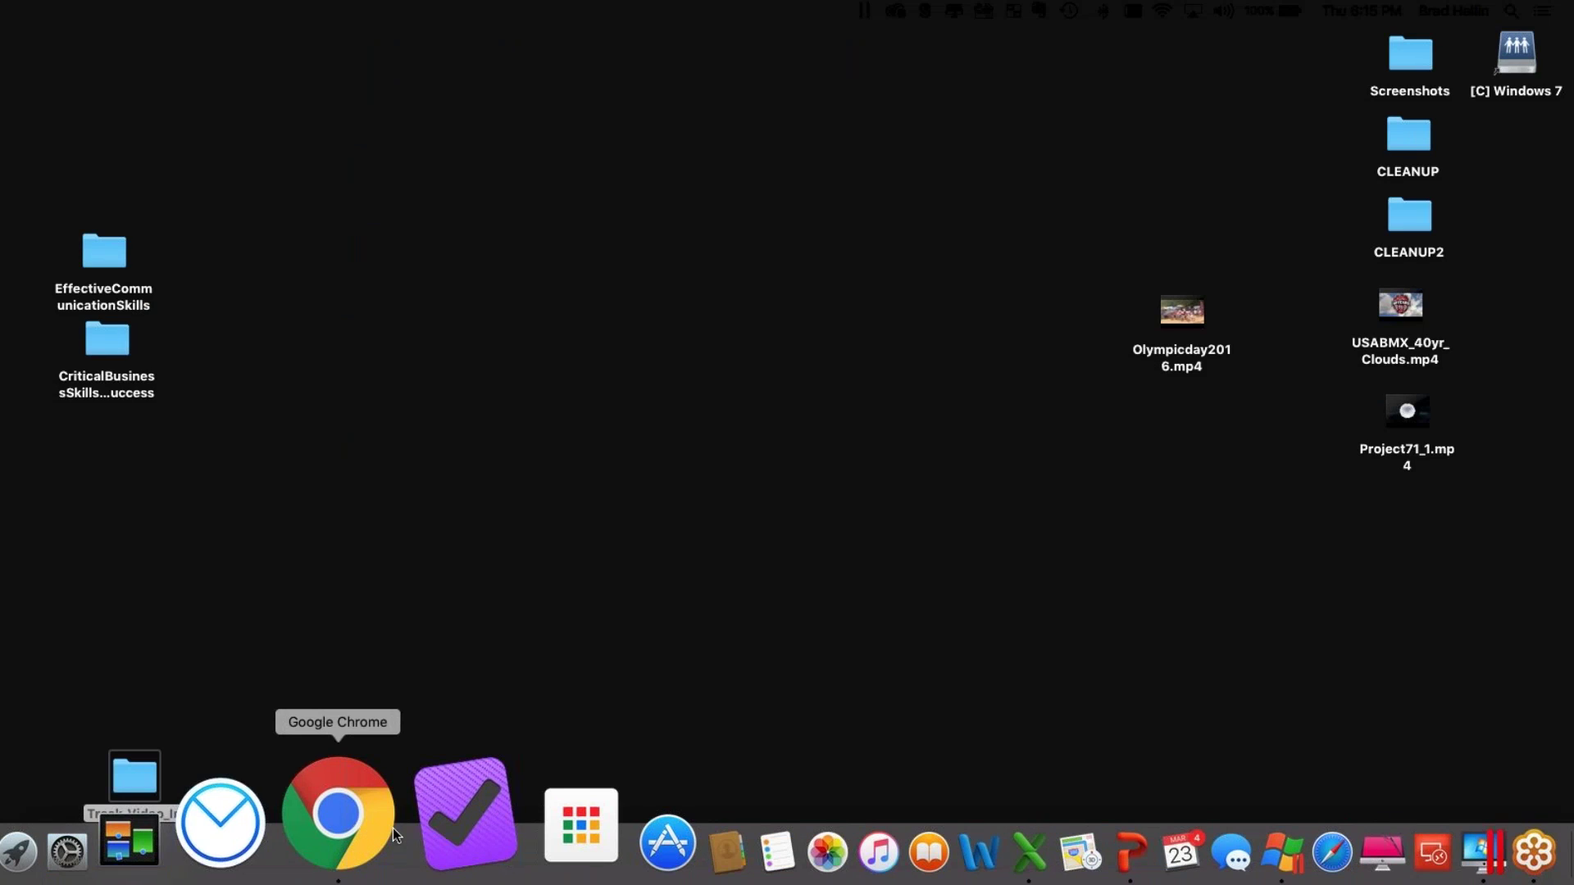
pyautogui.click(392, 828)
pyautogui.scroll(5, 540, 146)
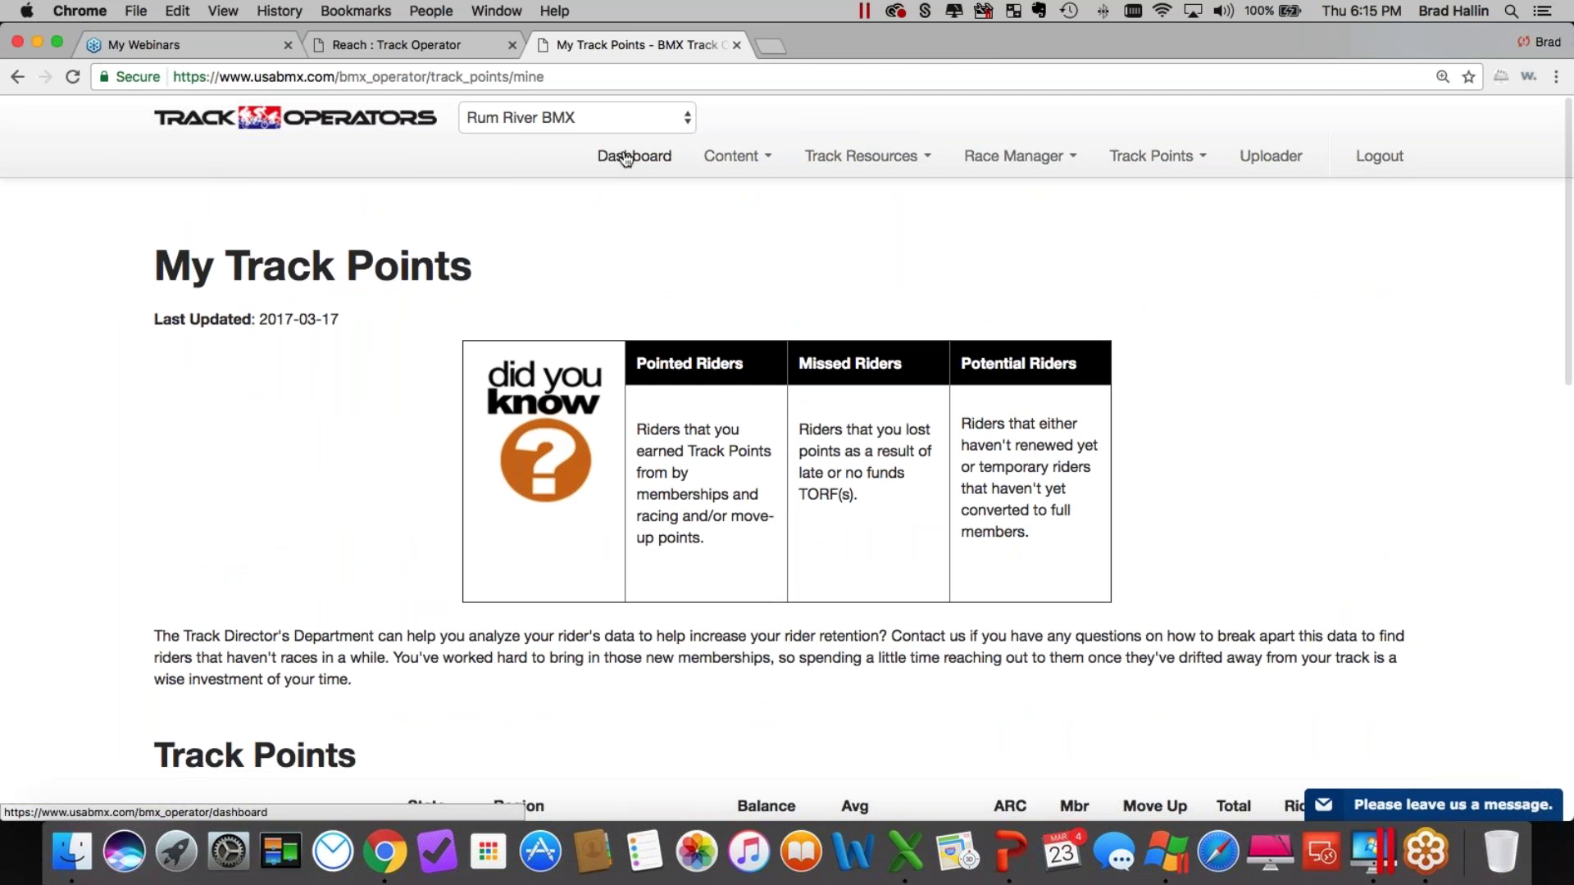